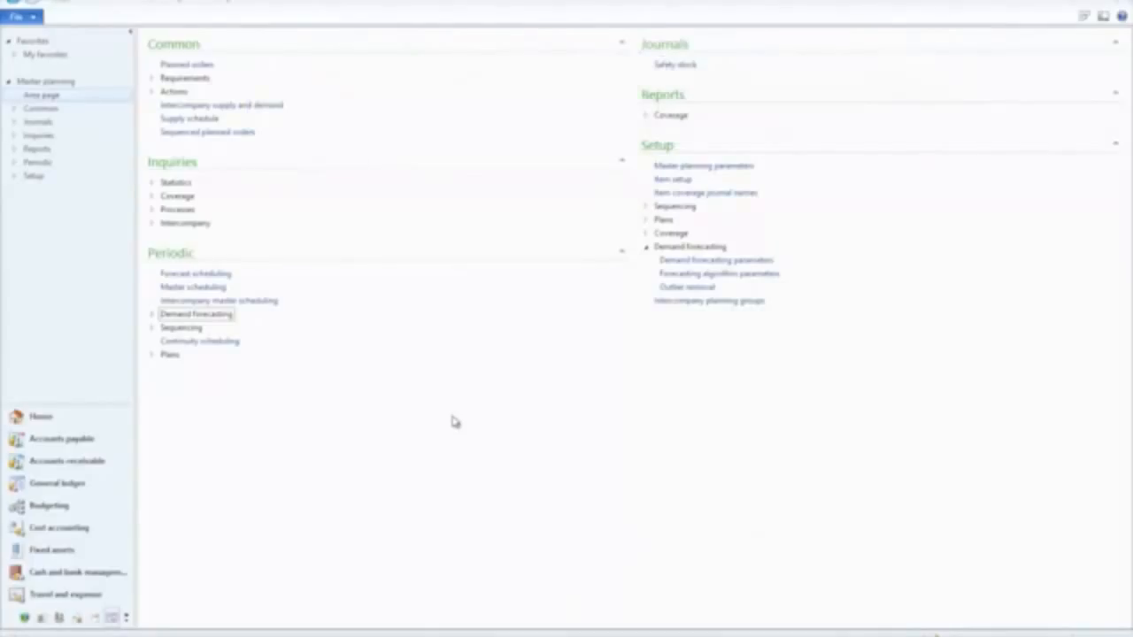
Step: Open statistical baseline forecast generation and set the historical horizon from 01-02-2011 to 30-11-2012, with the baseline starting 01-12-2012
left_click(213, 317)
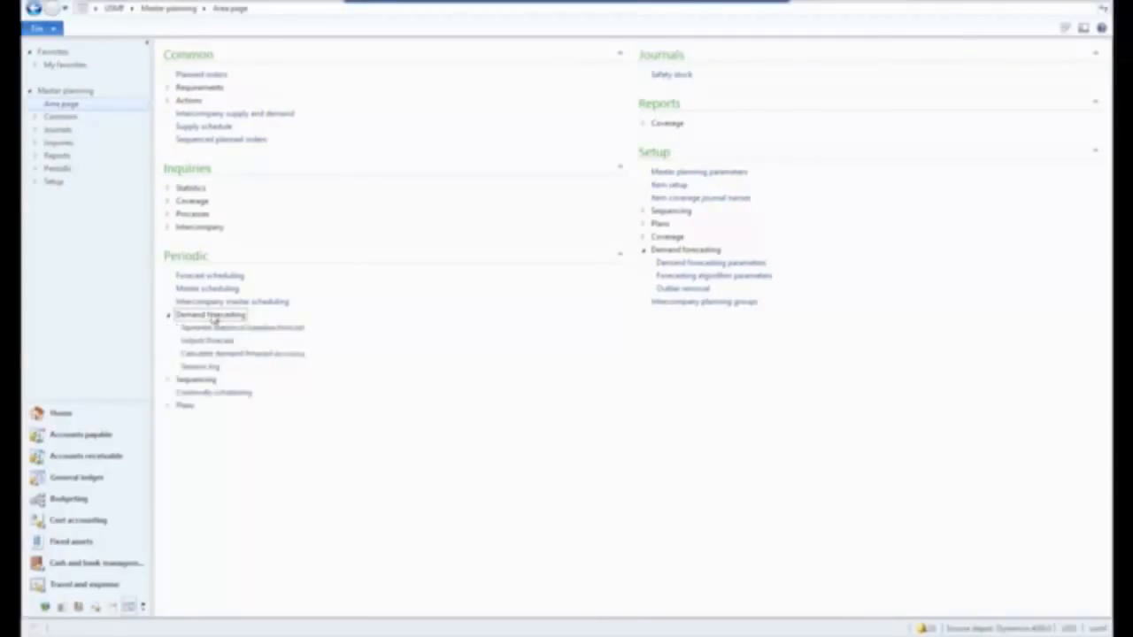
left_click(274, 331)
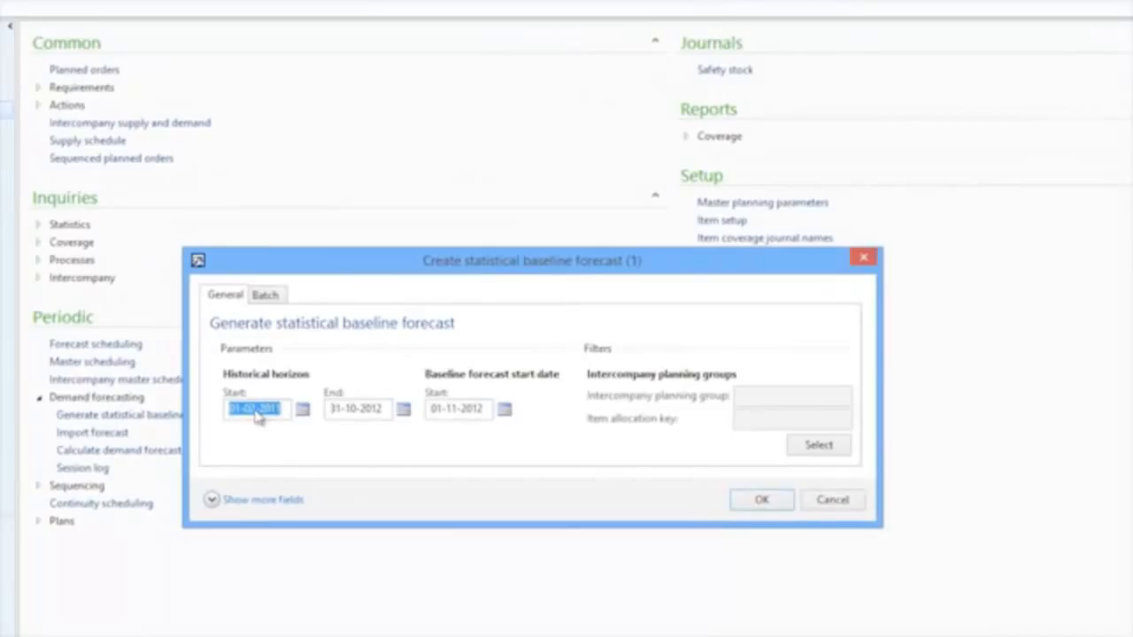
left_click(255, 409)
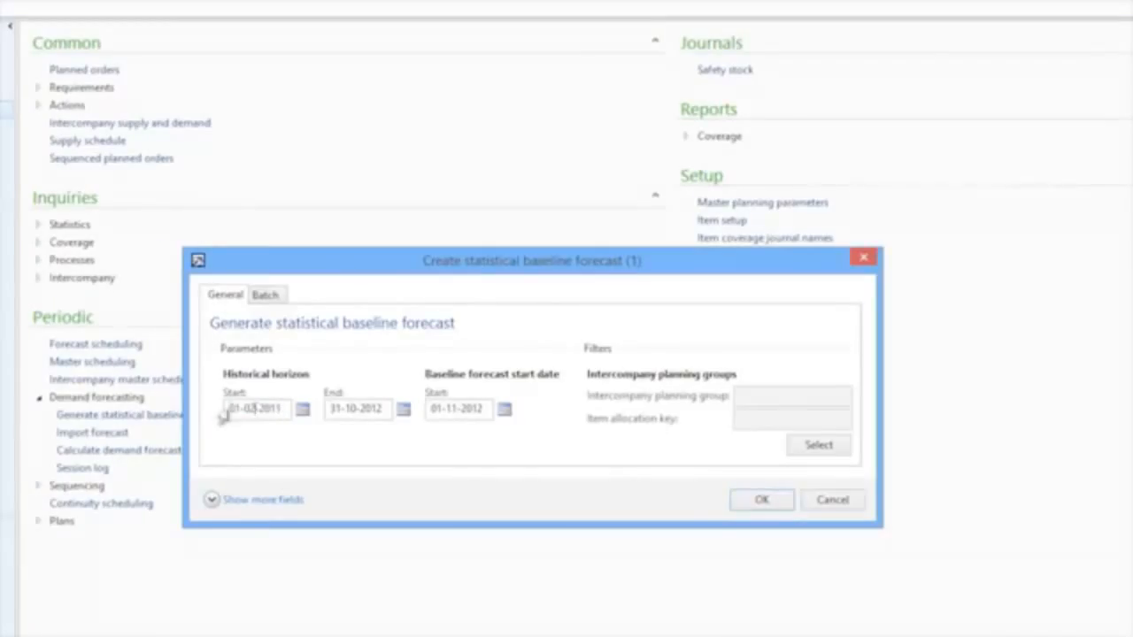
left_click(350, 409)
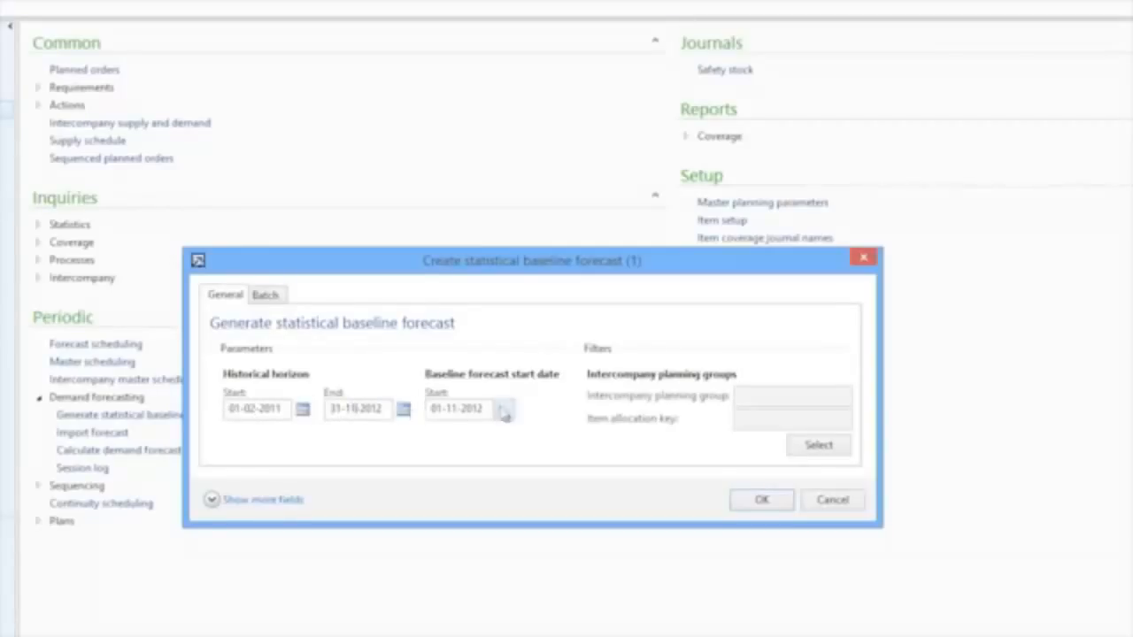
left_click(458, 408)
key("BackSpace")
type("2")
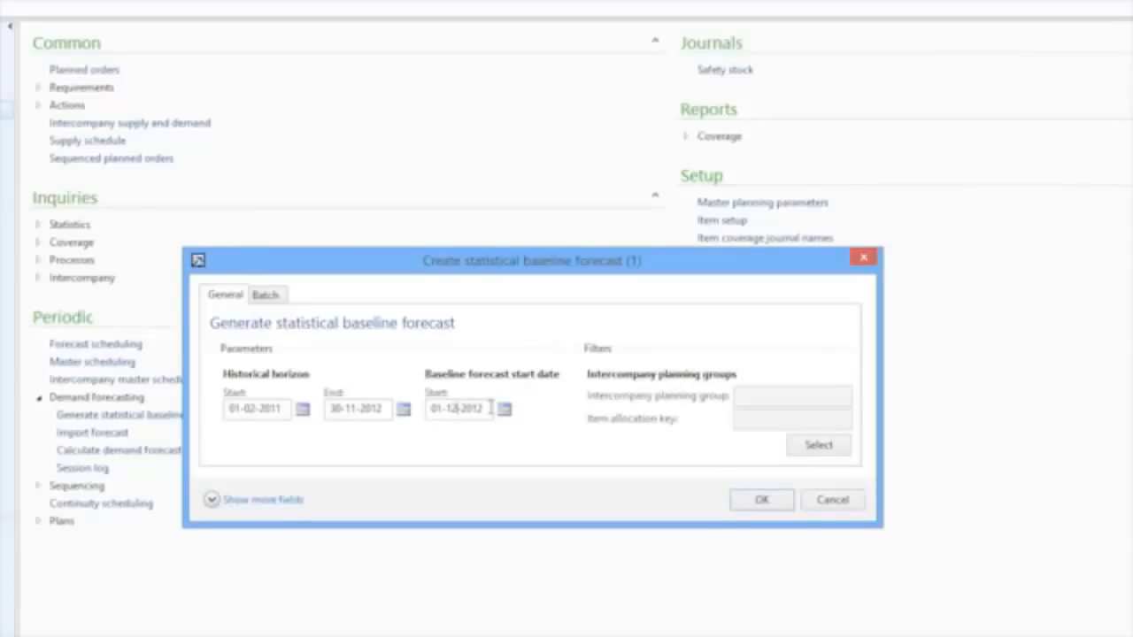
key("Tab")
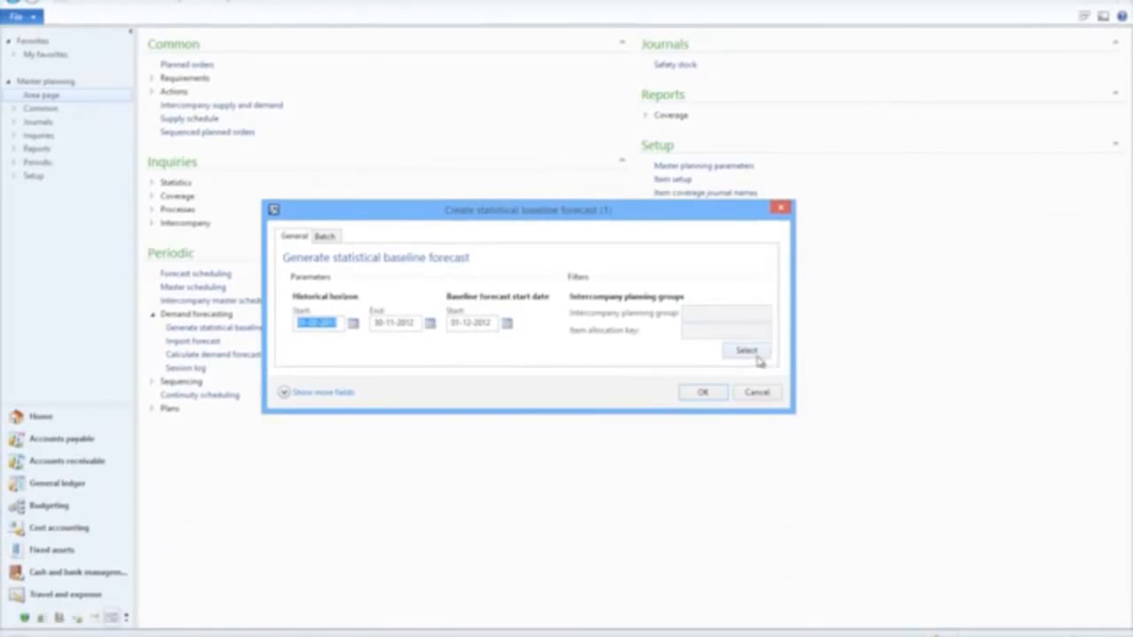
Step: Review the filter criteria for intercompany planning group and item allocation key without applying a filter
left_click(750, 354)
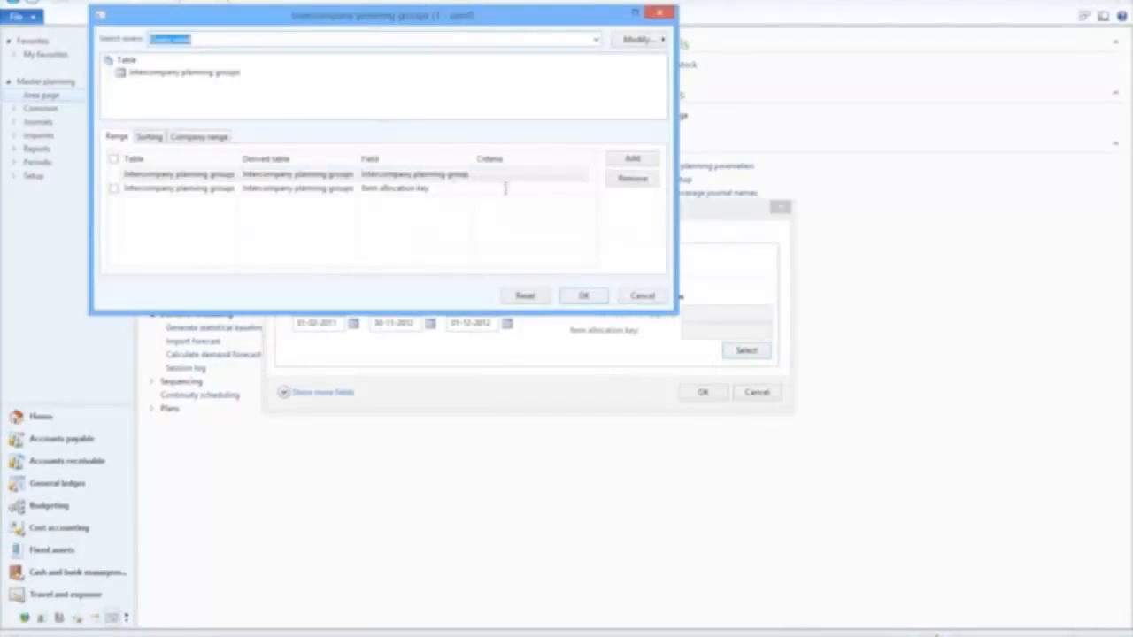
left_click(505, 188)
left_click(576, 189)
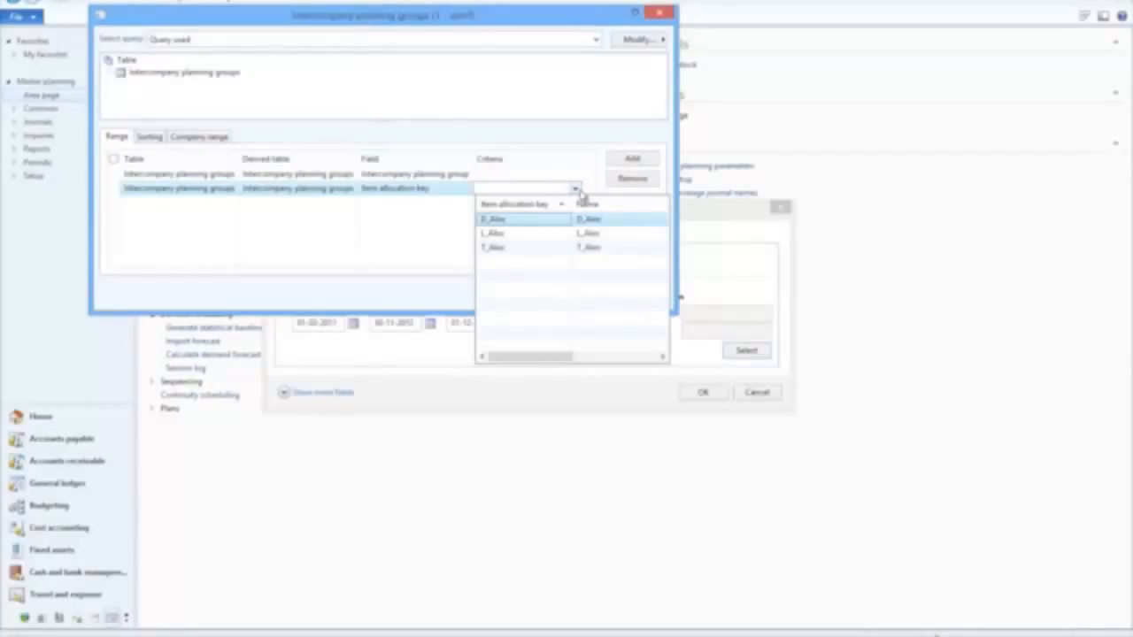
left_click(548, 173)
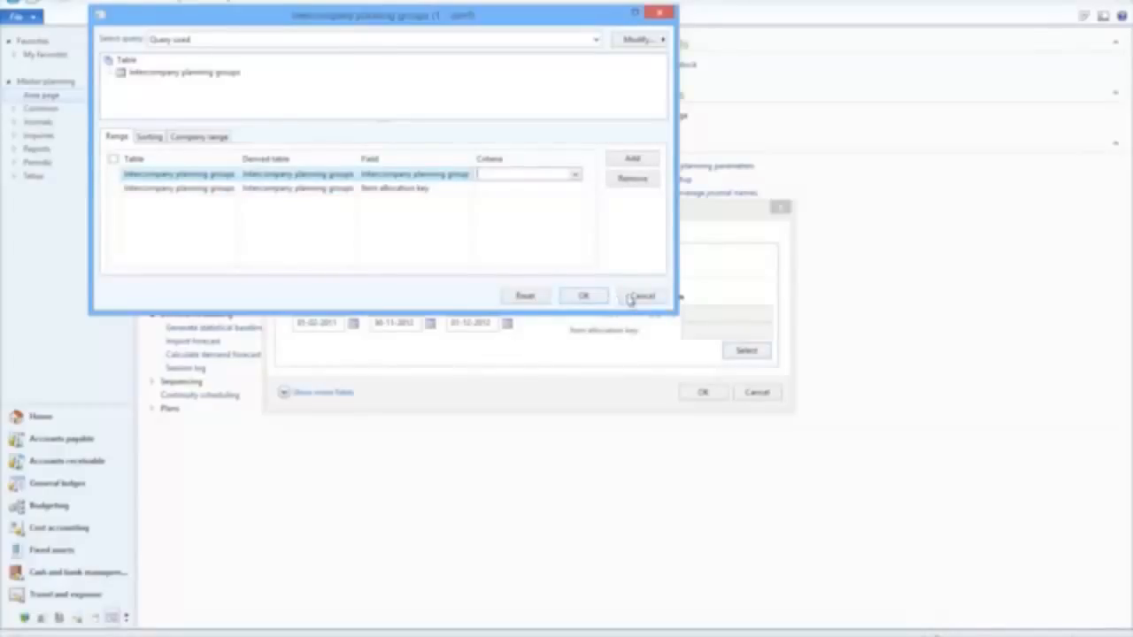
left_click(637, 296)
Step: Show the advanced parameters and review the forecast bucket options, forecast horizon, freeze time fence and manual adjustments setting
left_click(298, 397)
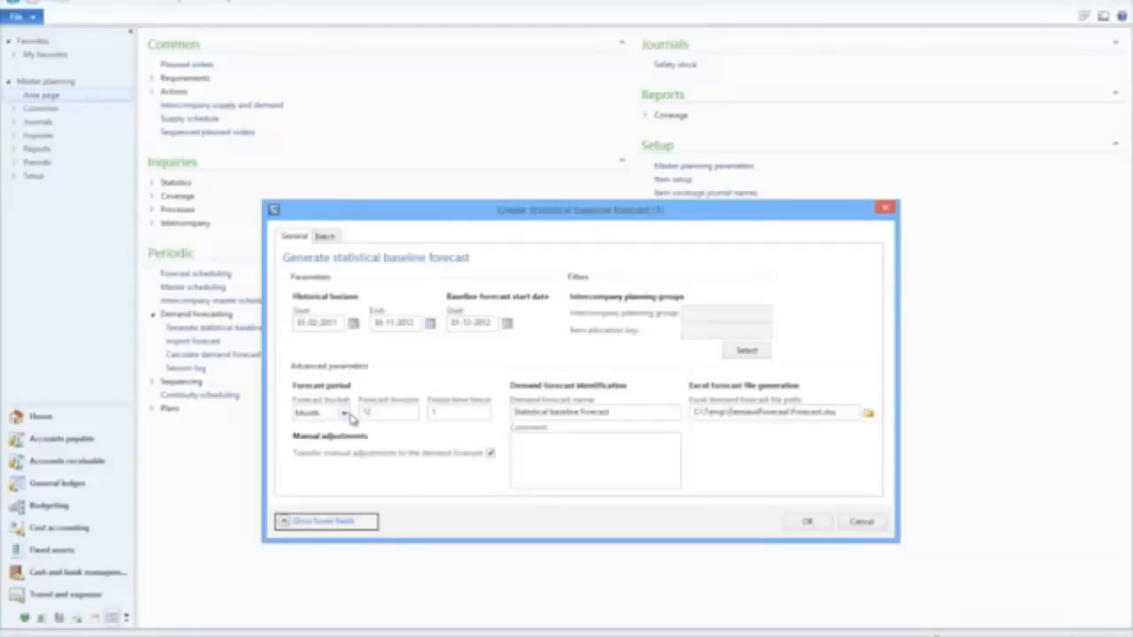
left_click(344, 414)
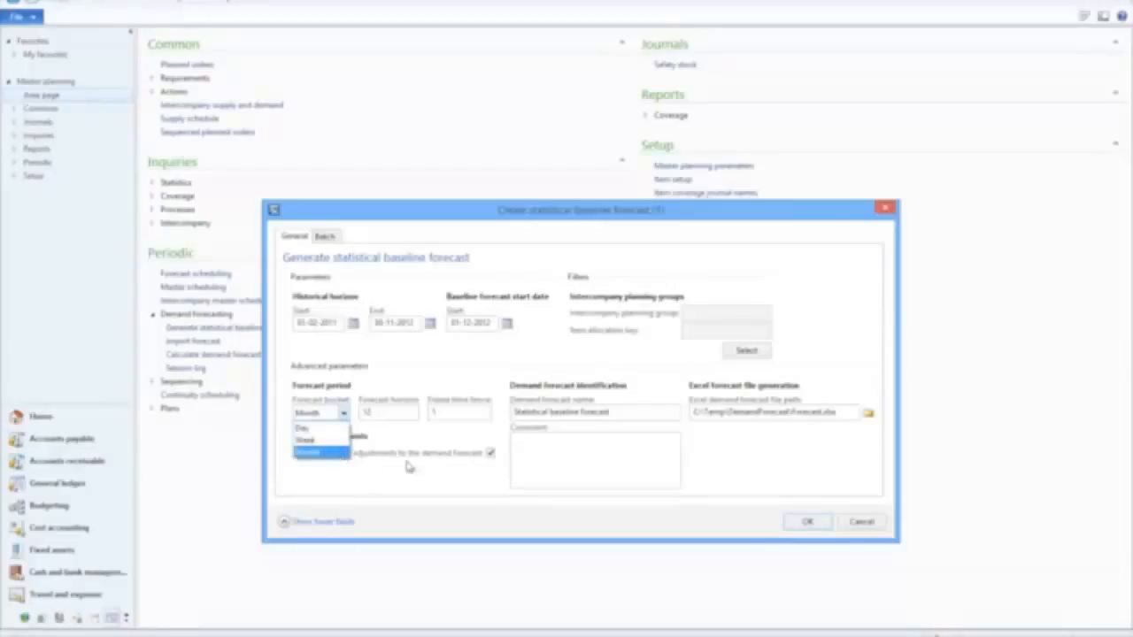
left_click(400, 412)
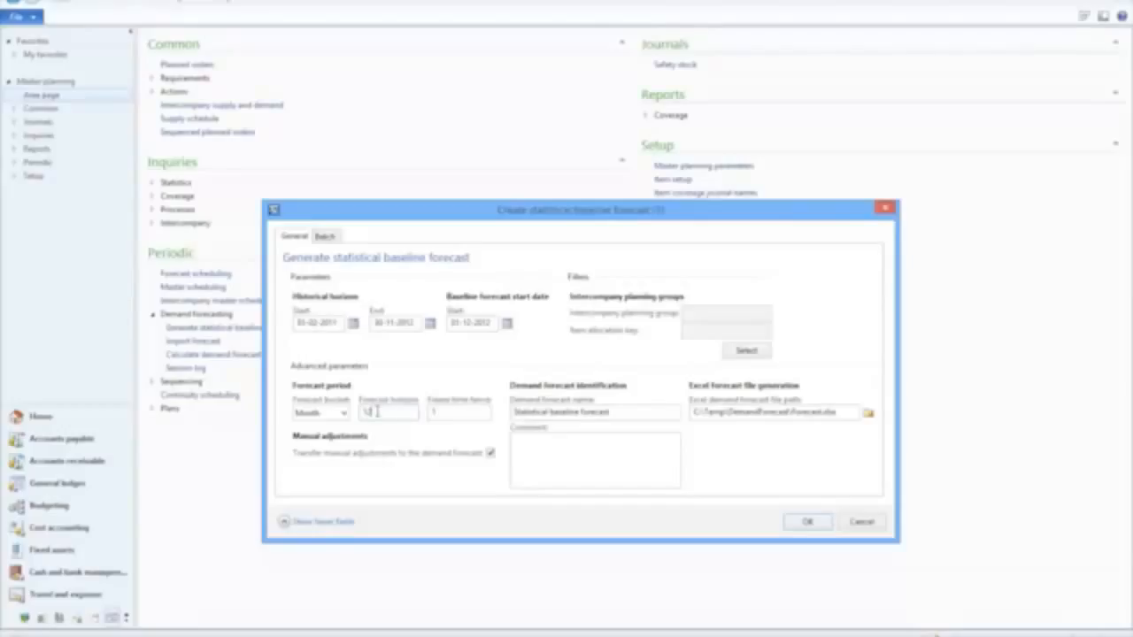
left_click(445, 414)
left_click_drag(445, 414, 425, 413)
key("Tab")
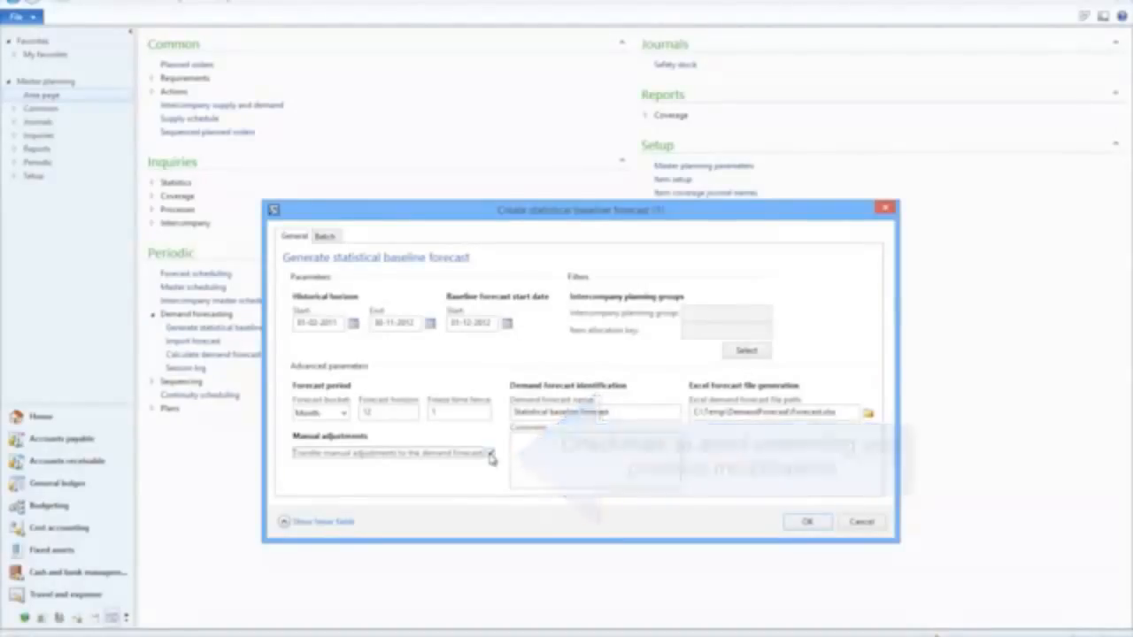
Step: Generate the statistical baseline forecast and open the resulting Excel forecast file
left_click(809, 522)
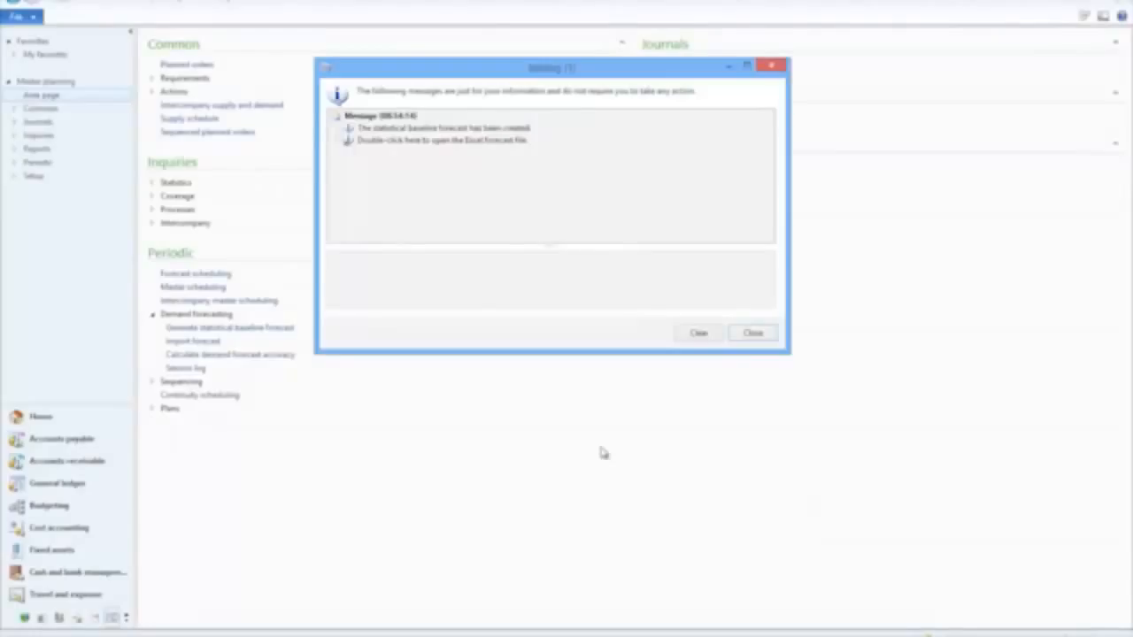
left_click(470, 143)
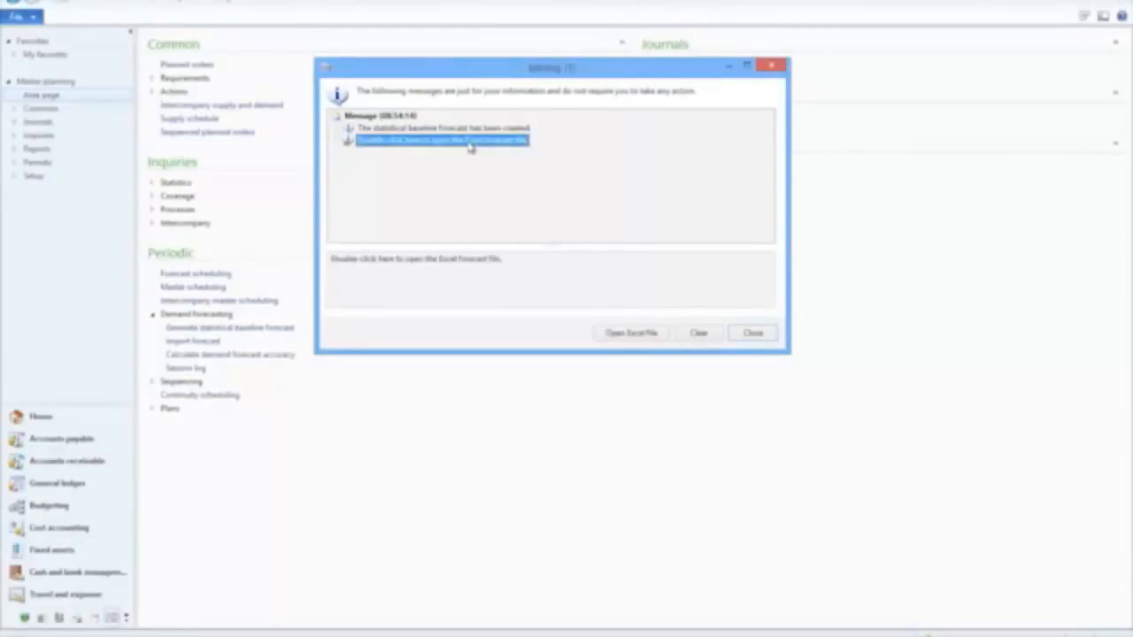
double_click(470, 142)
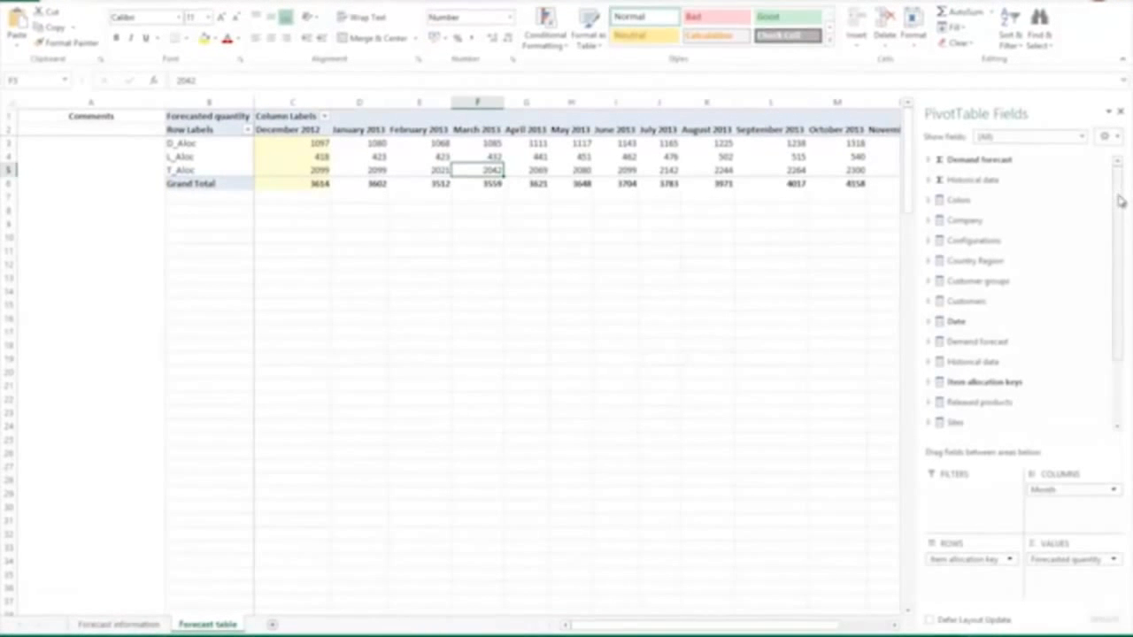
Step: Try breaking down the forecast rows by Display product number from Released products, and remove that field again
left_click_drag(1119, 202, 1125, 306)
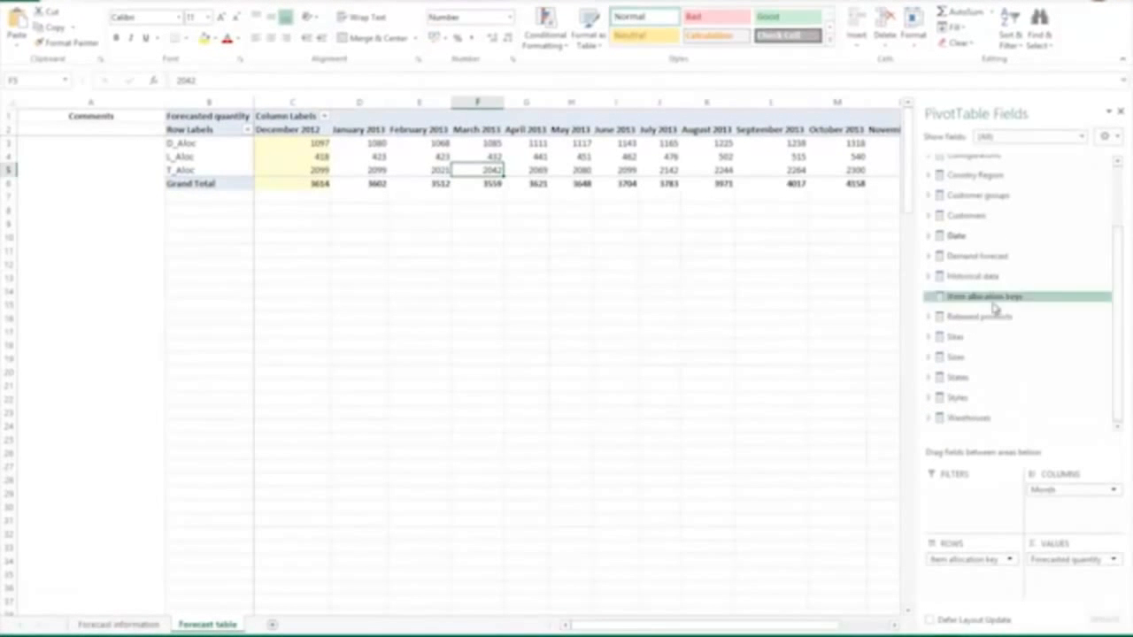
left_click(931, 319)
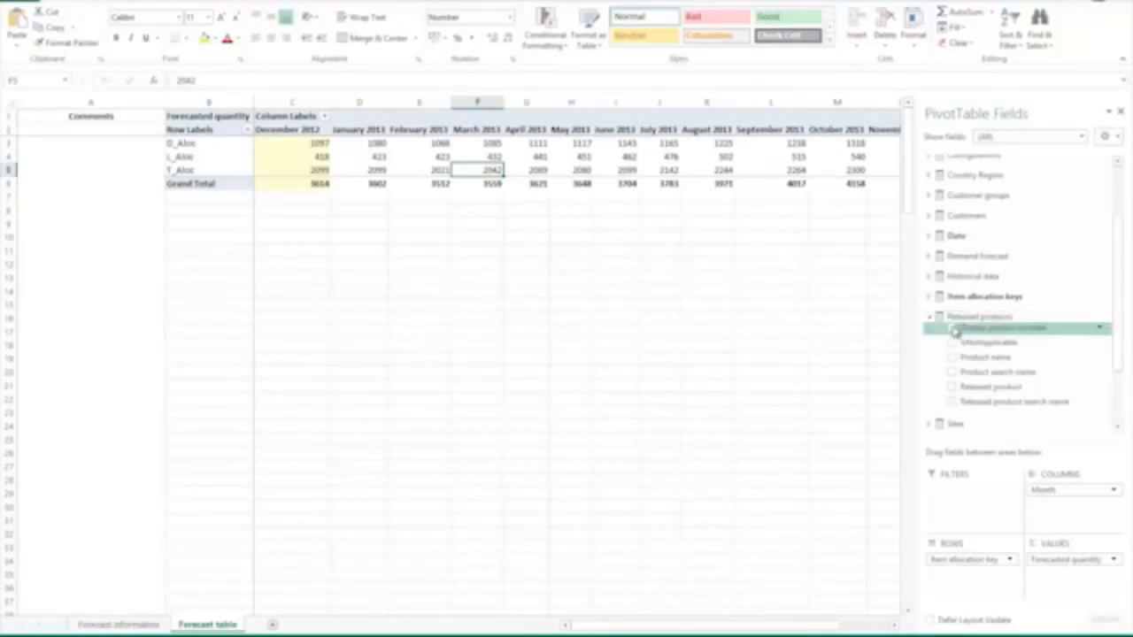
left_click(952, 328)
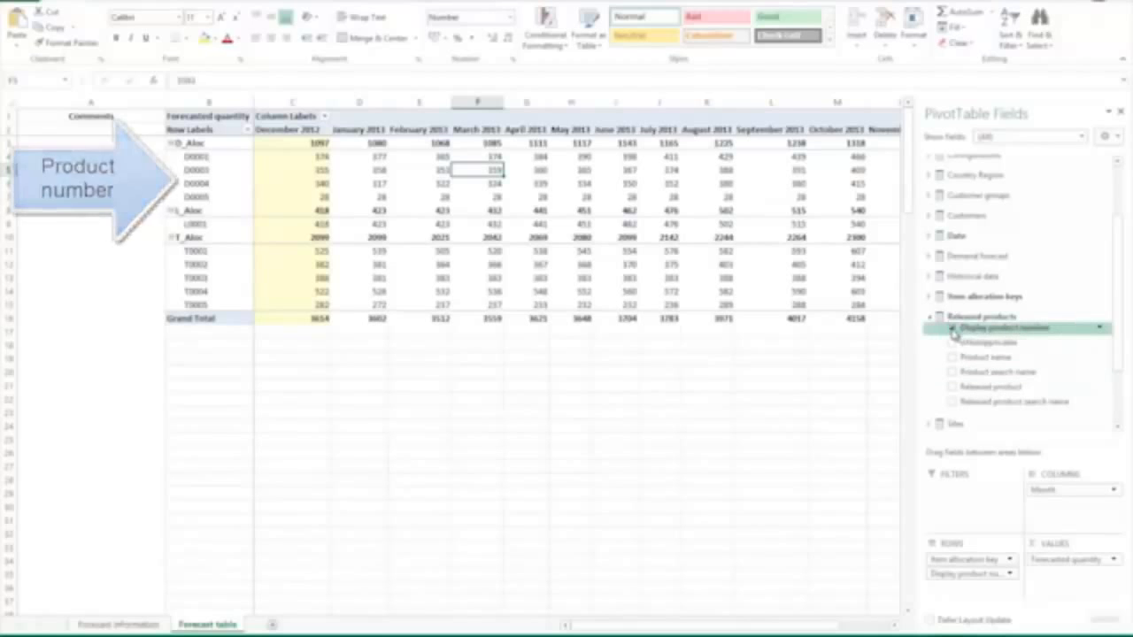
left_click(954, 329)
Step: Try breaking down the forecast rows by Product search name, and remove the field and collapse Released products
left_click(953, 373)
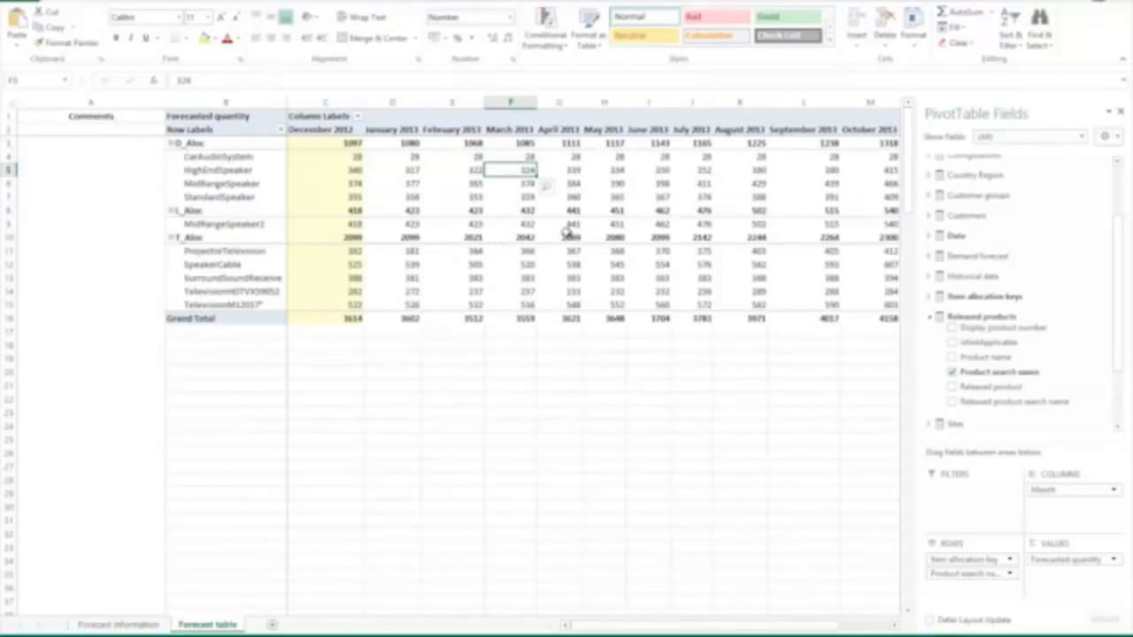
left_click(953, 373)
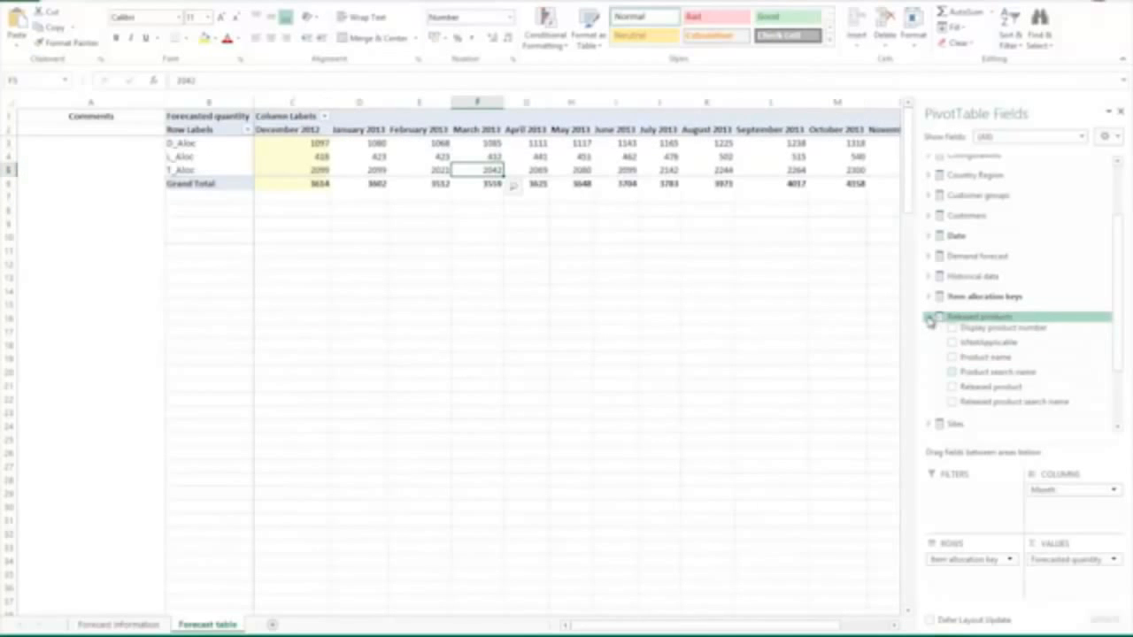
left_click(929, 317)
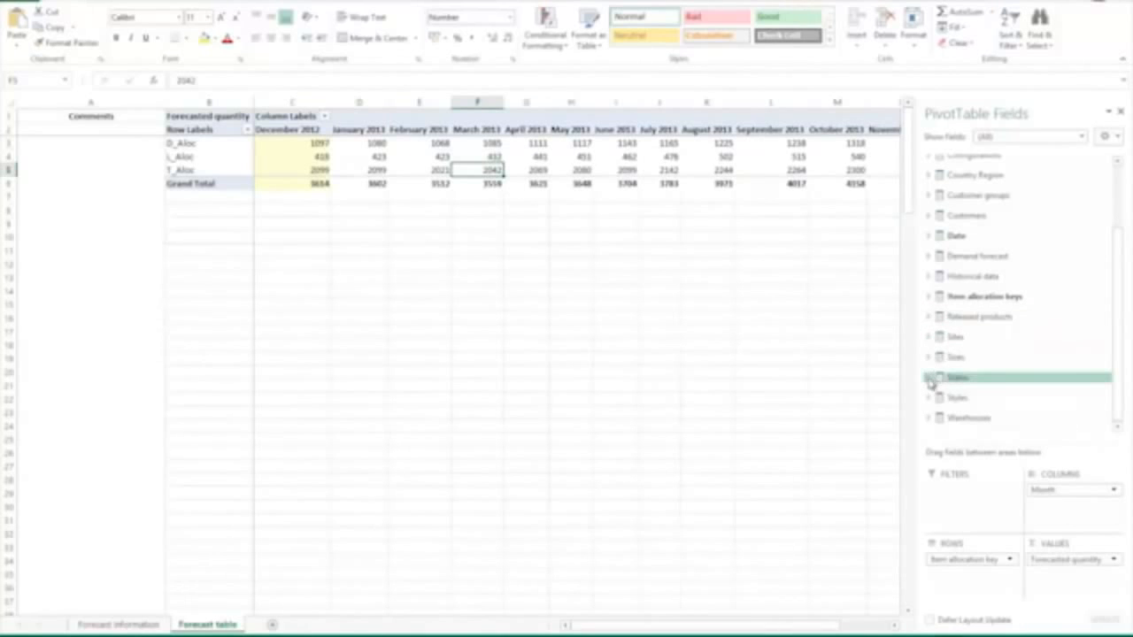
Step: Add the Description fields of States and Customer groups to the pivot rows, with customer groups placed above states
left_click(929, 378)
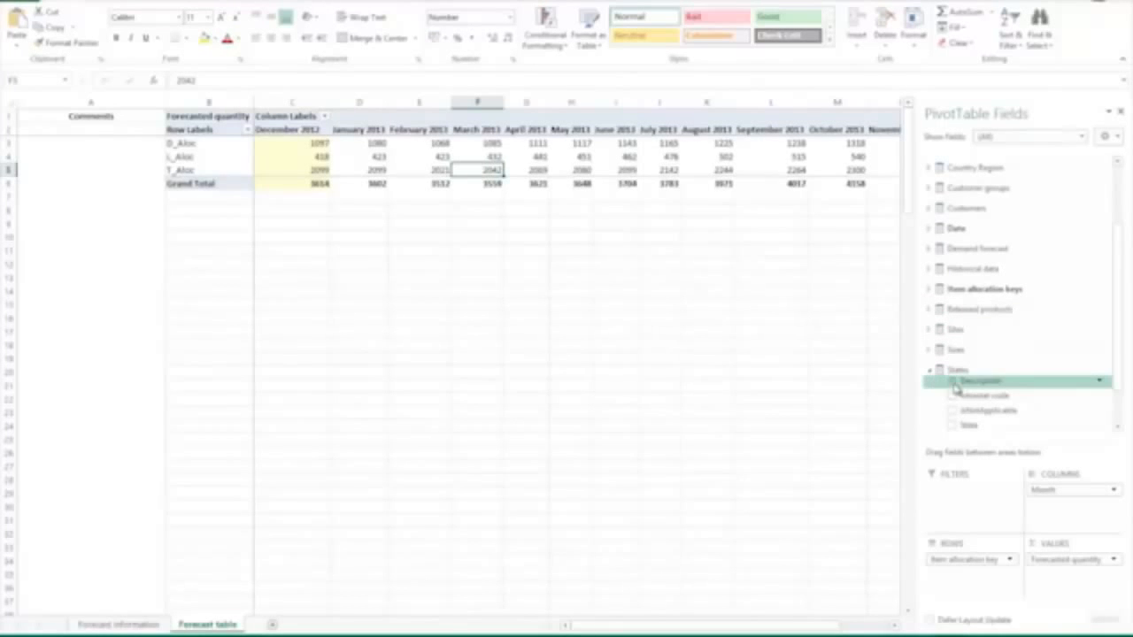
left_click(953, 381)
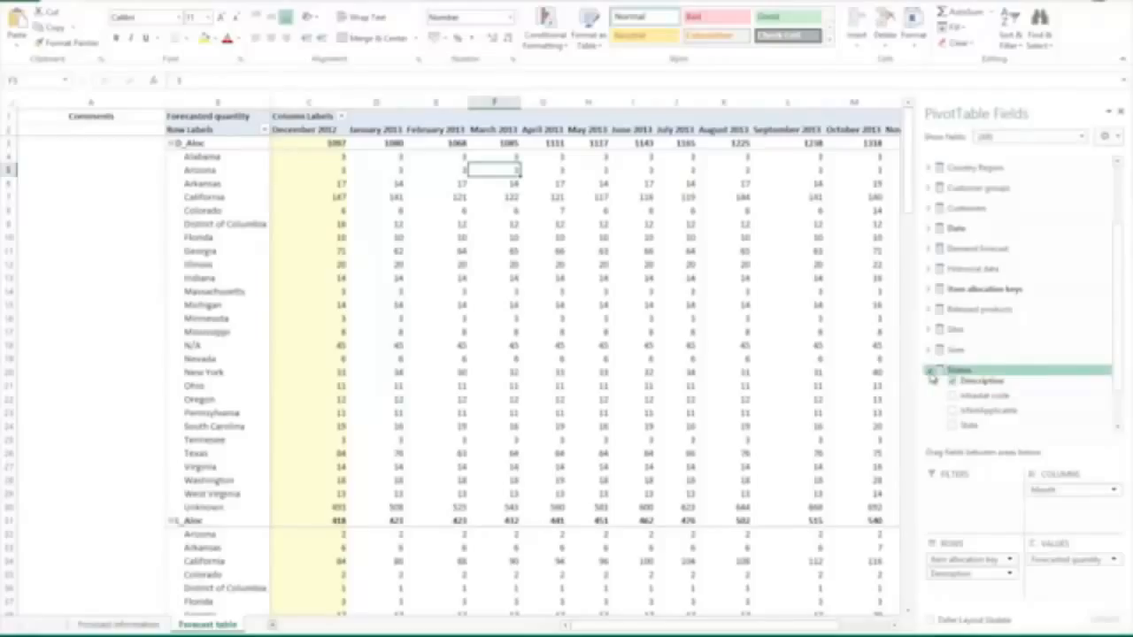
left_click(931, 189)
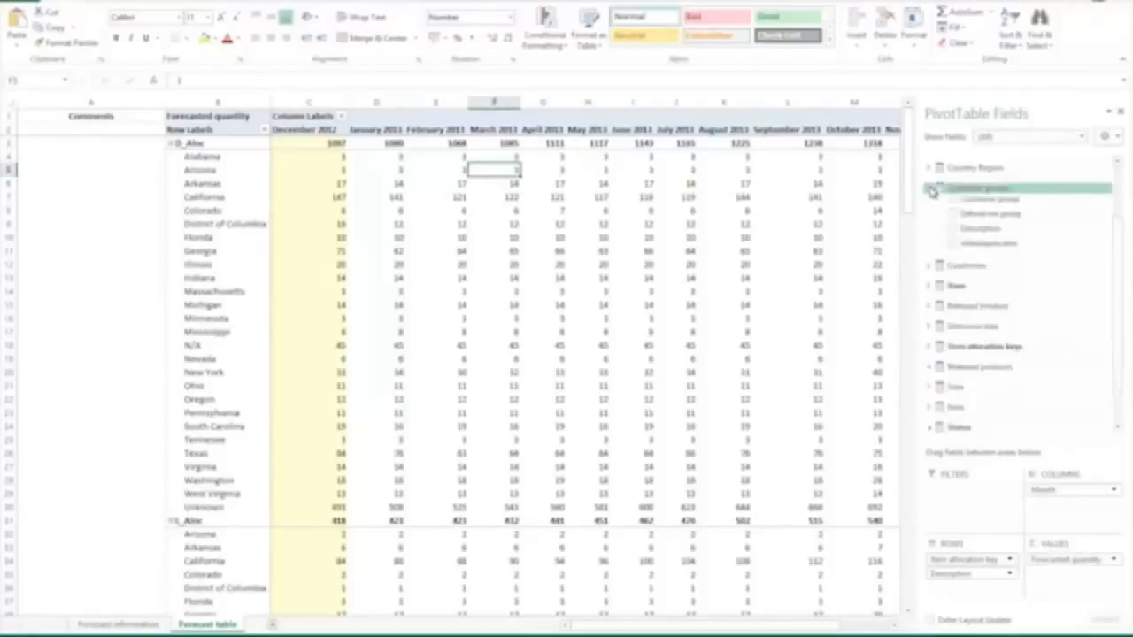
left_click(952, 228)
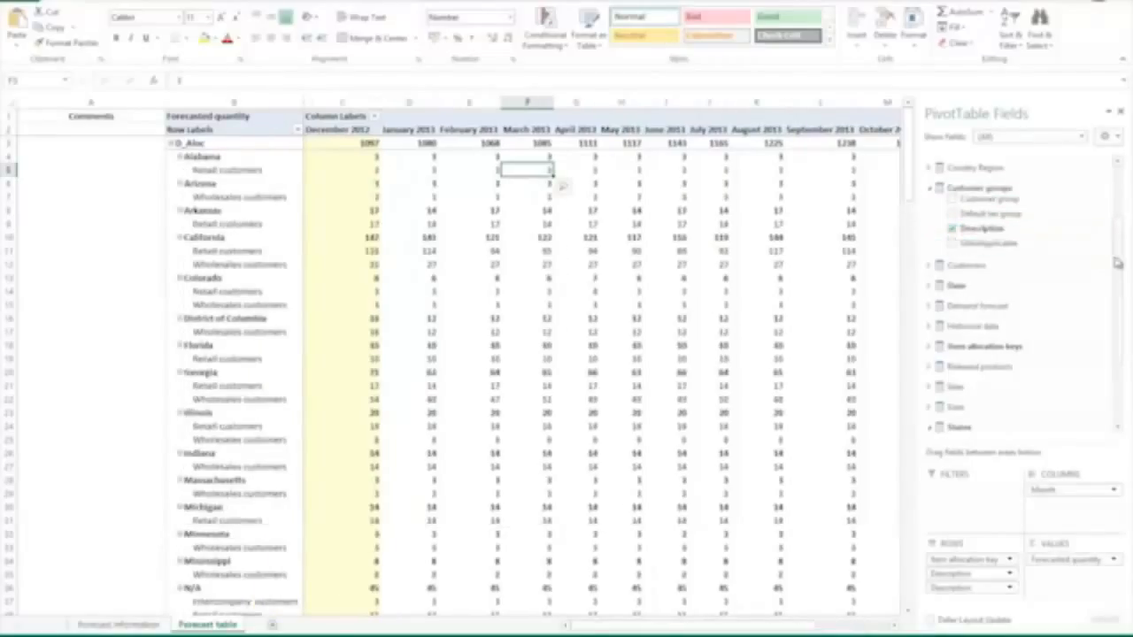
mouse_move(1119, 264)
left_mouse_down()
mouse_move(1119, 276)
mouse_move(1119, 266)
left_mouse_up()
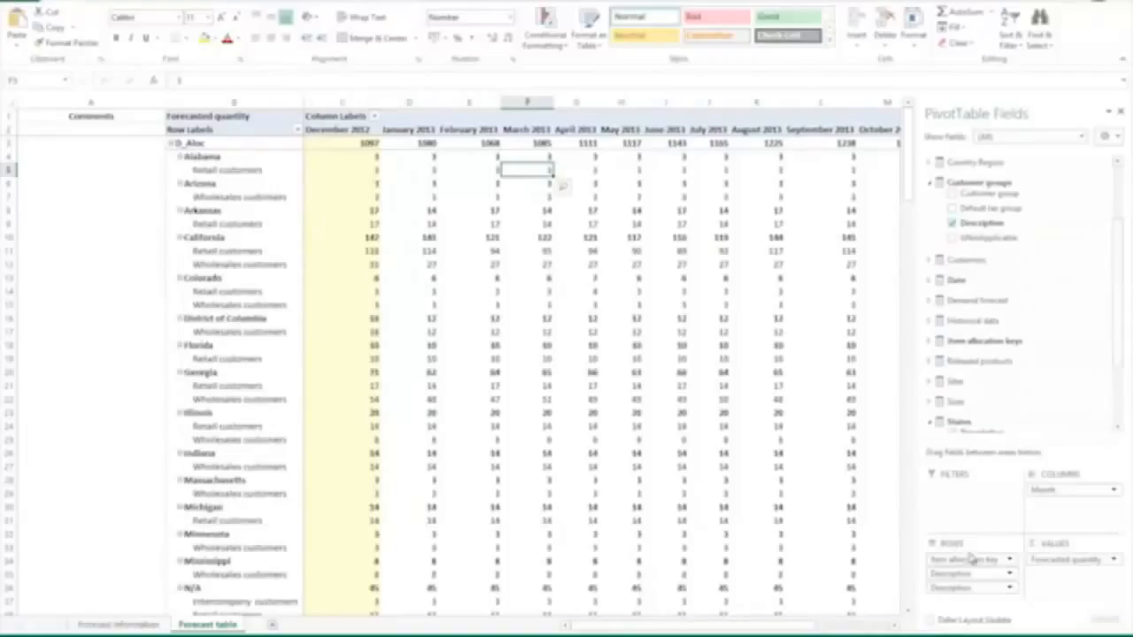
left_click_drag(958, 588, 963, 574)
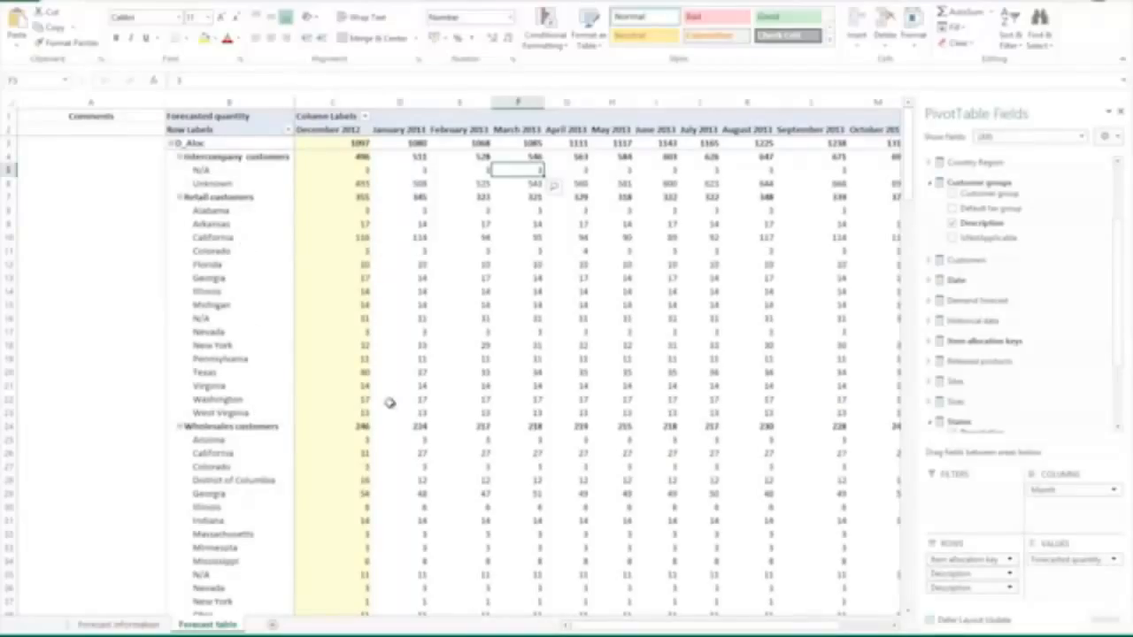
Step: Replace the customer group Description in the pivot rows with the Customer field, listed under each state
left_click(953, 224)
left_click(930, 182)
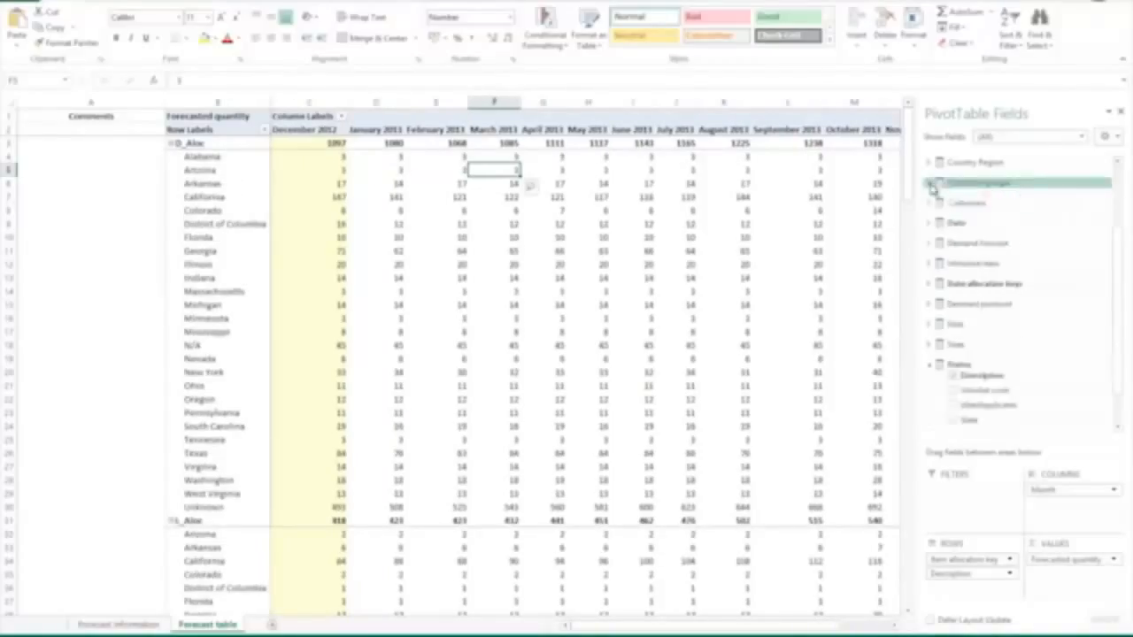
left_click(930, 203)
left_click(951, 244)
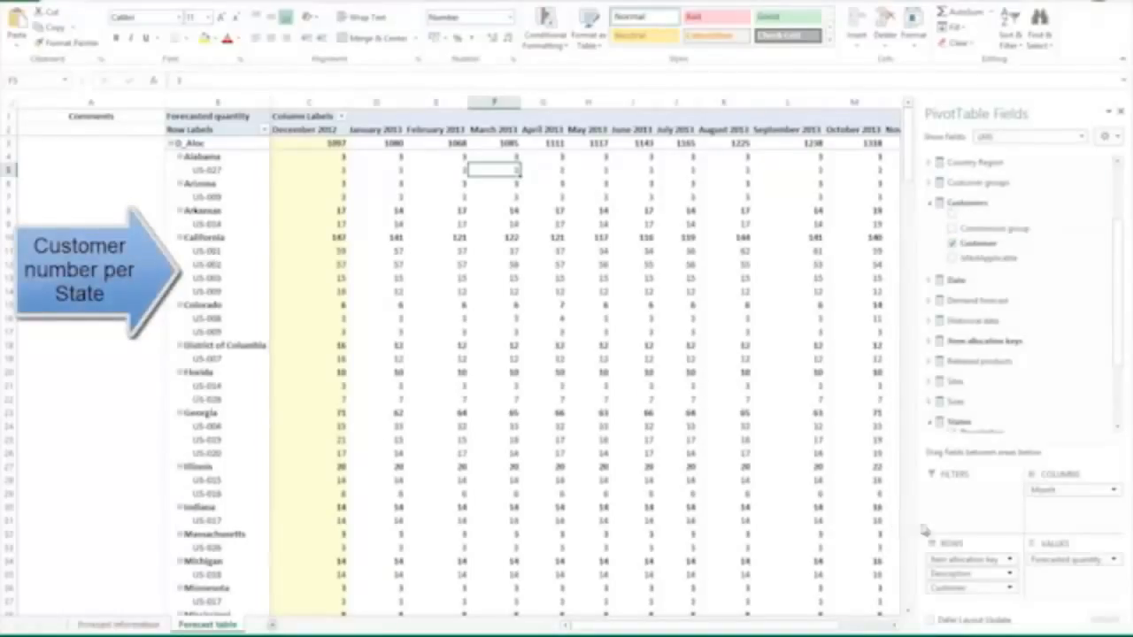
Step: Remove the Customer field and the States Description from the pivot rows
left_click(954, 246)
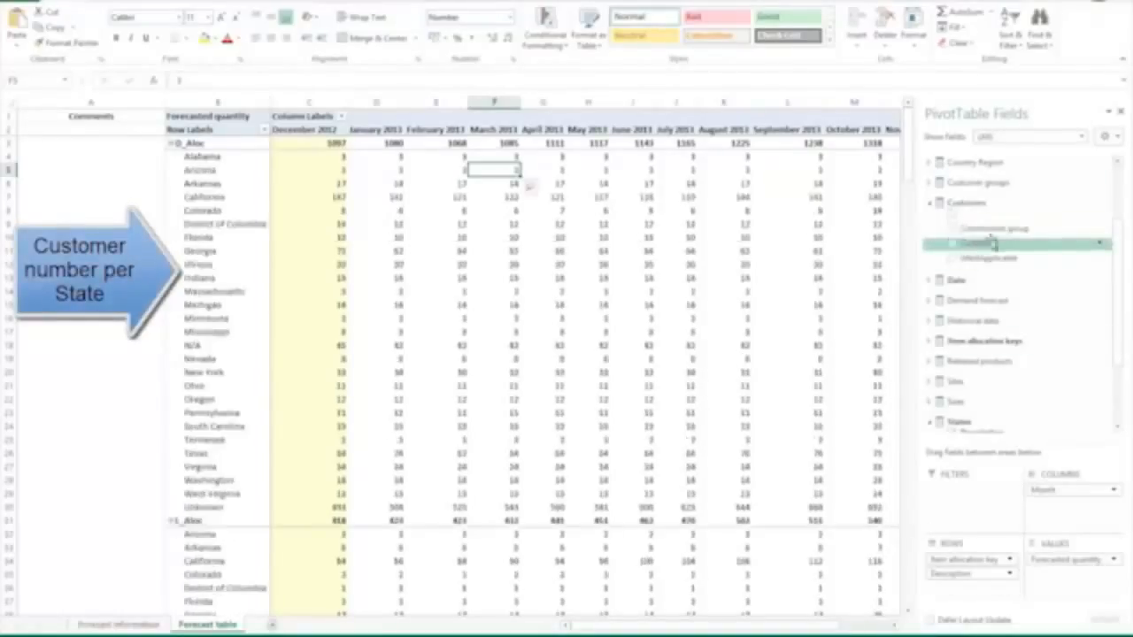
left_click_drag(1122, 286, 1123, 343)
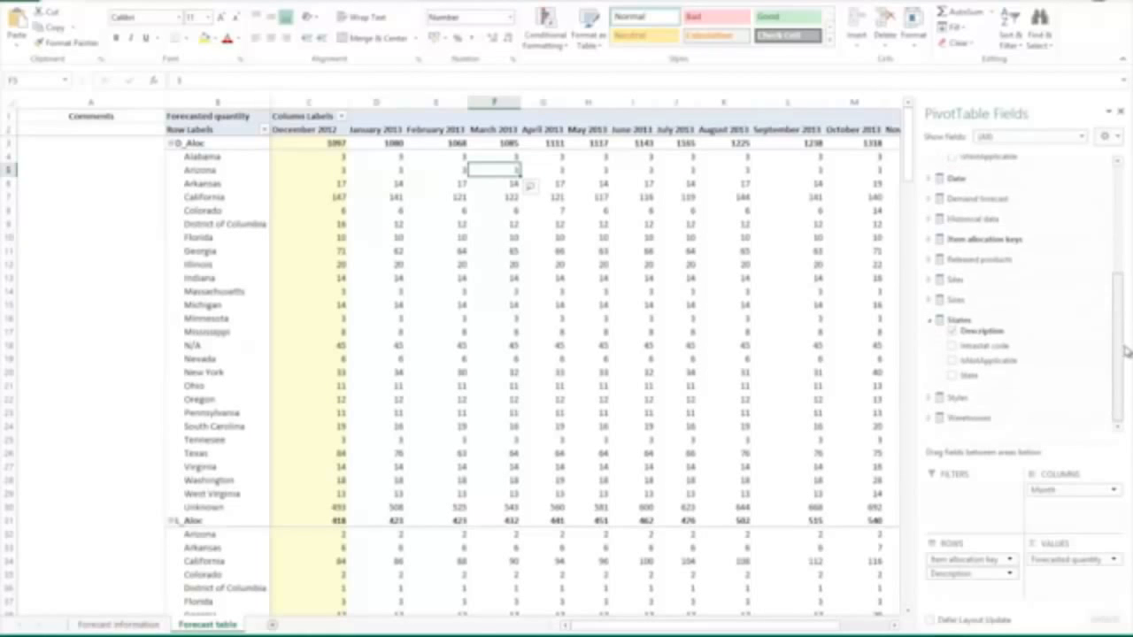
left_click(953, 330)
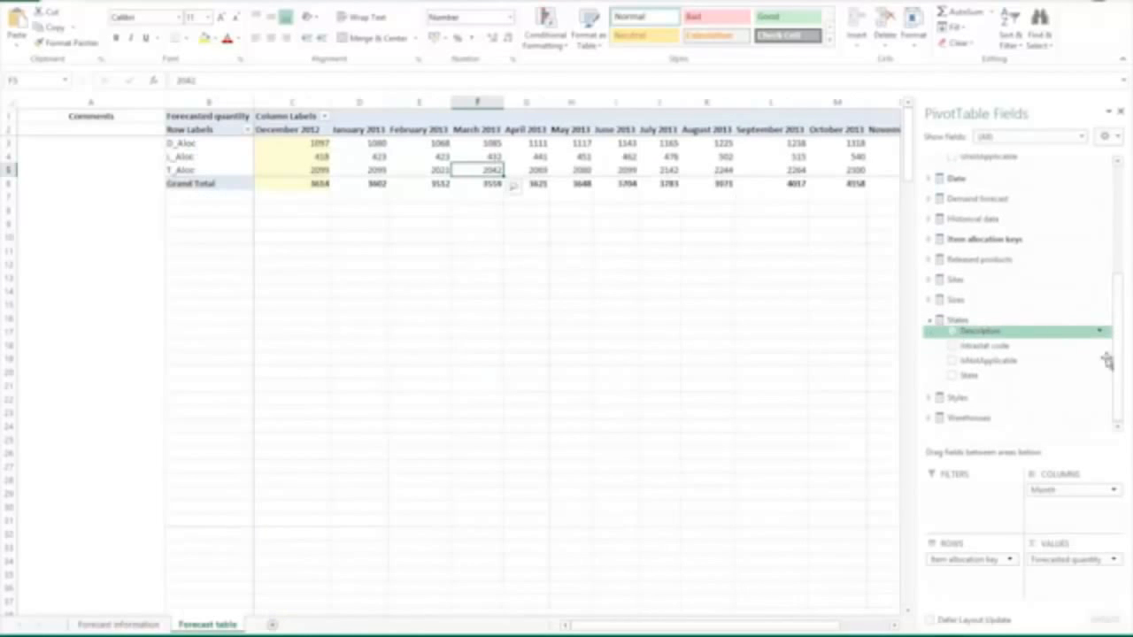
Step: Add Product search name from Released products to the pivot rows and expand the Demand forecast measures
left_click(929, 261)
left_click(954, 315)
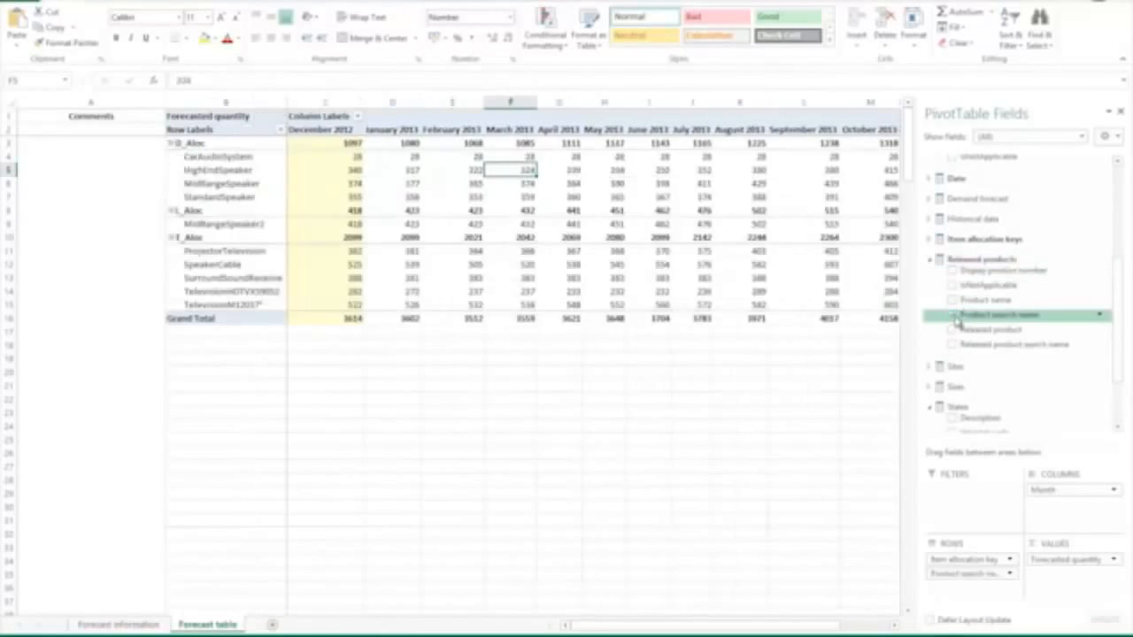
left_click(929, 160)
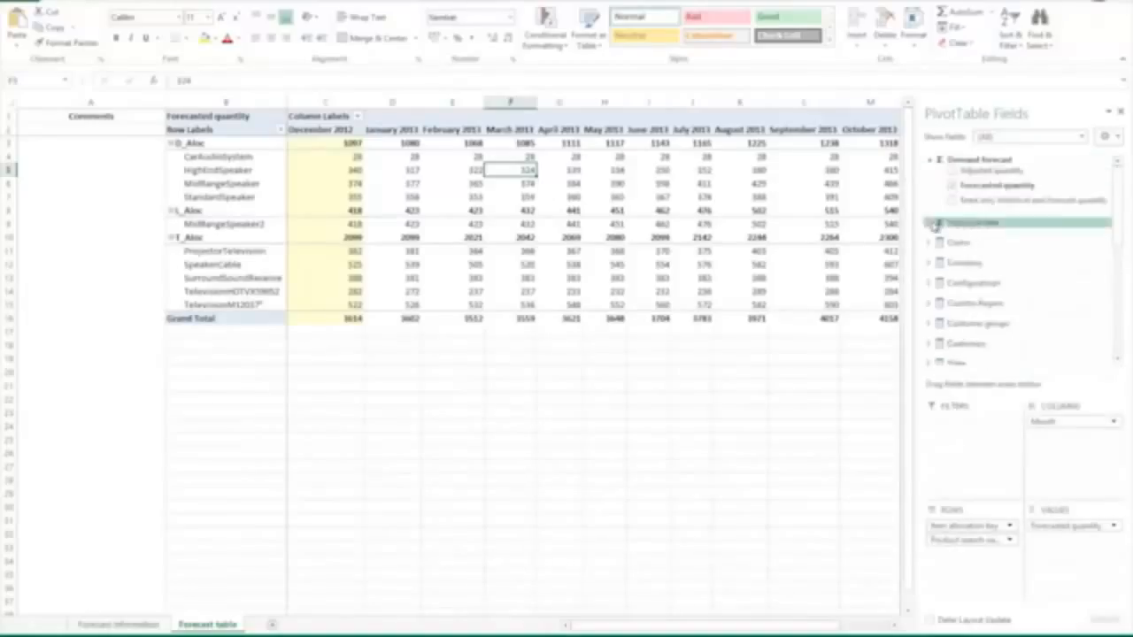
Step: Replace Forecasted quantity in the pivot values with Actual demand from Historical data and review the monthly history through February 2013
left_click(929, 222)
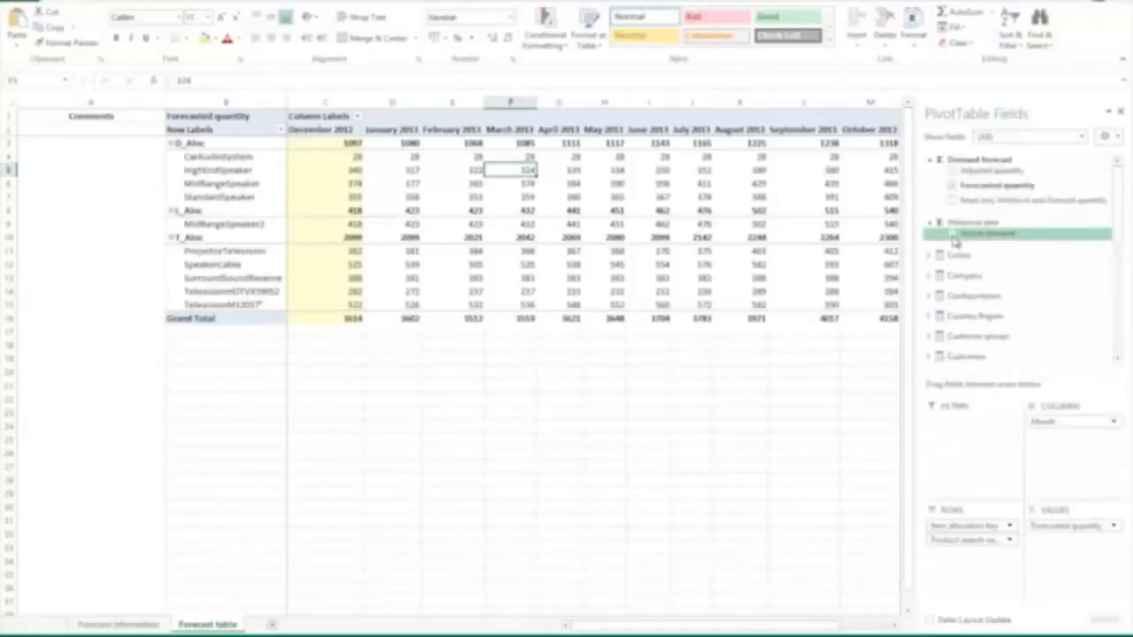
left_click(952, 234)
left_click(952, 186)
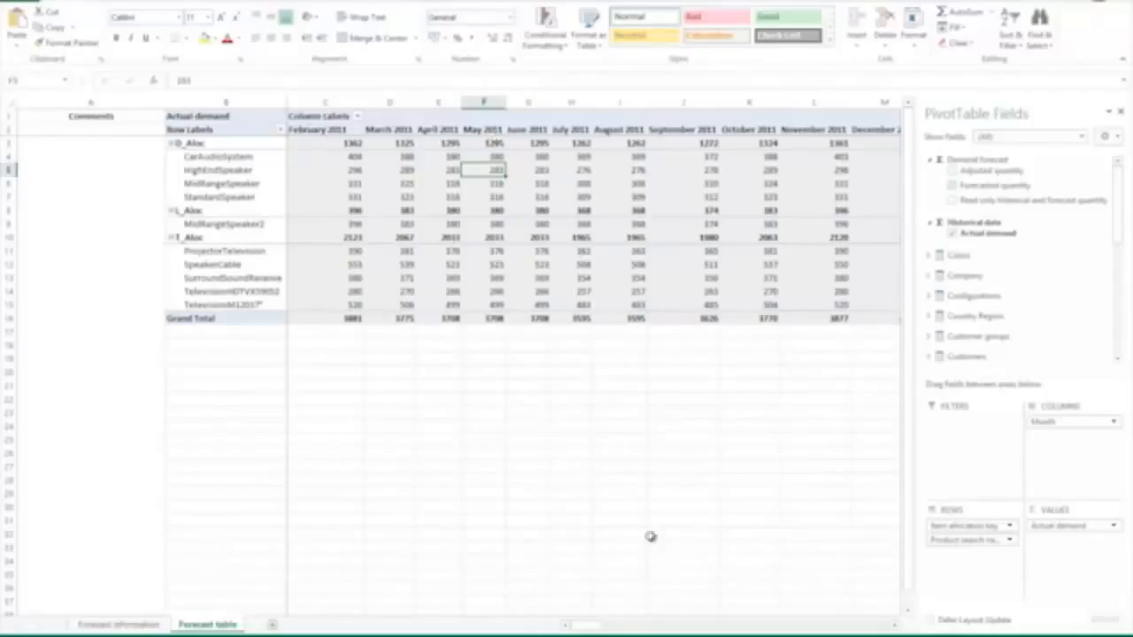
left_click(634, 629)
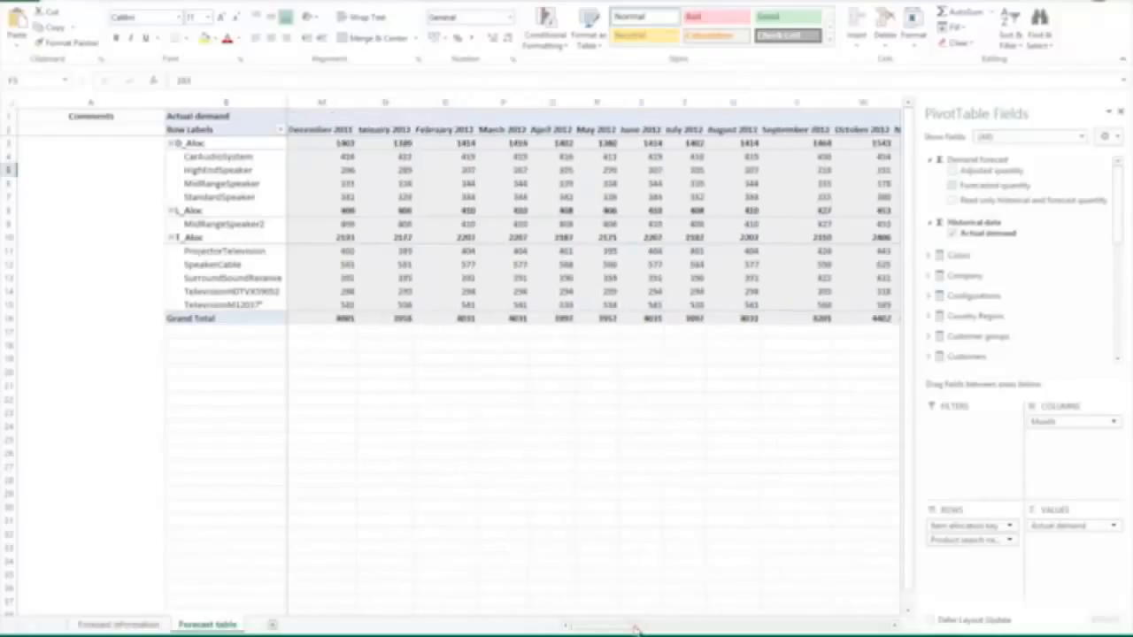
left_click(692, 628)
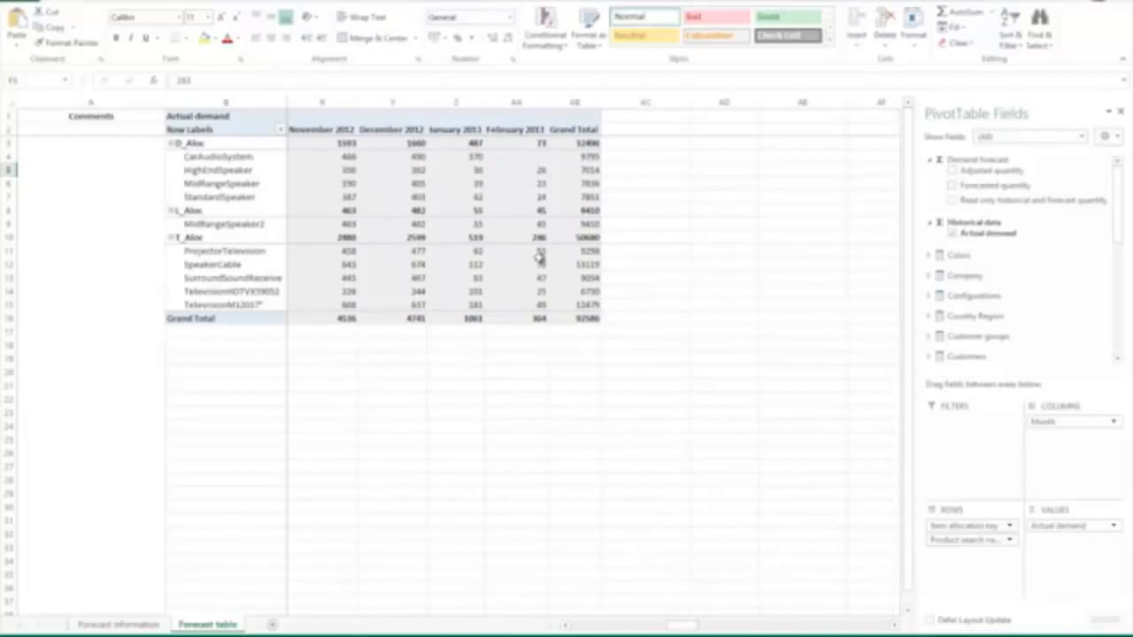
Step: Add Forecasted quantity beside Actual demand in the pivot values and bring the months from December 2012 onward into view
left_click(950, 186)
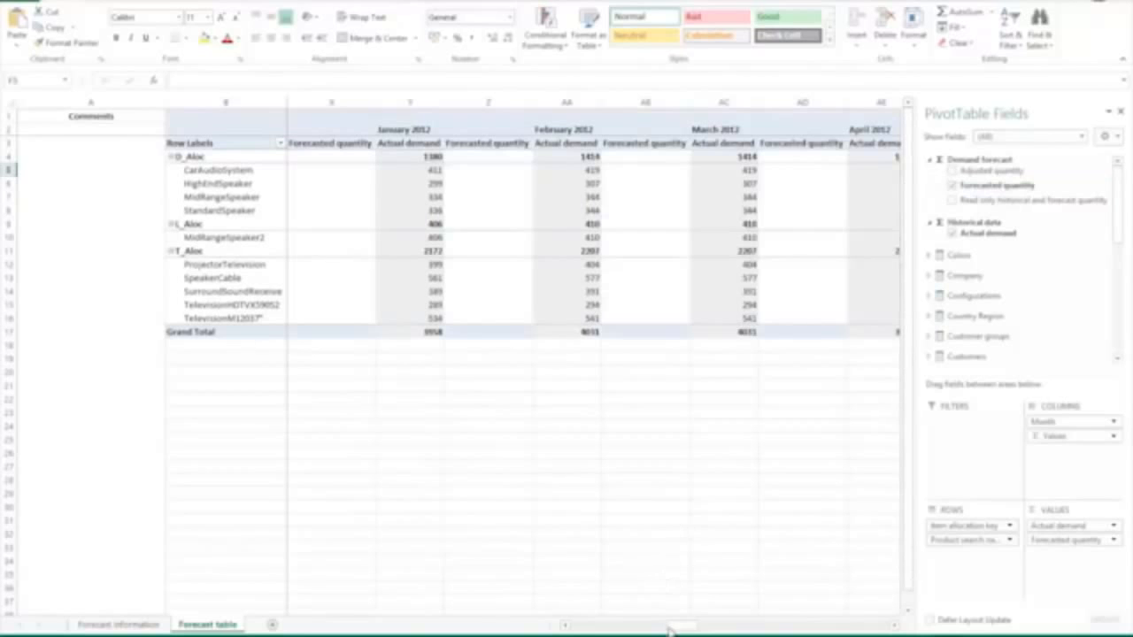
left_click_drag(682, 629, 791, 628)
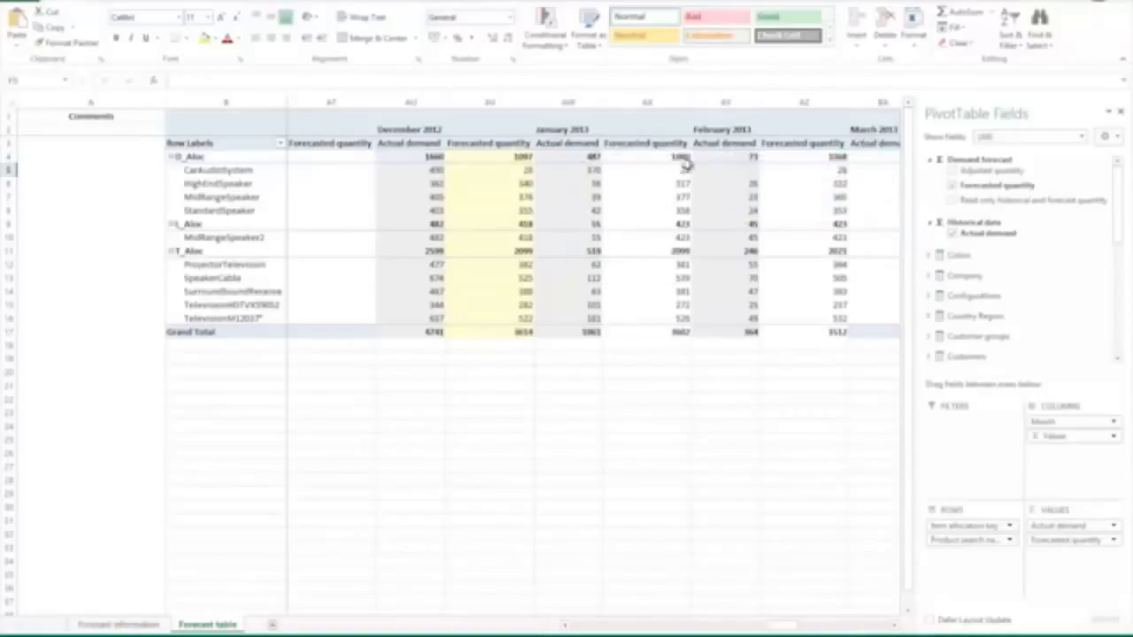
Step: Set the January 2013 forecasted quantity to 700 for CarAudioSystem and to 100 each for HighEndSpeaker, MidRangeSpeaker and StandardSpeaker
left_click(657, 169)
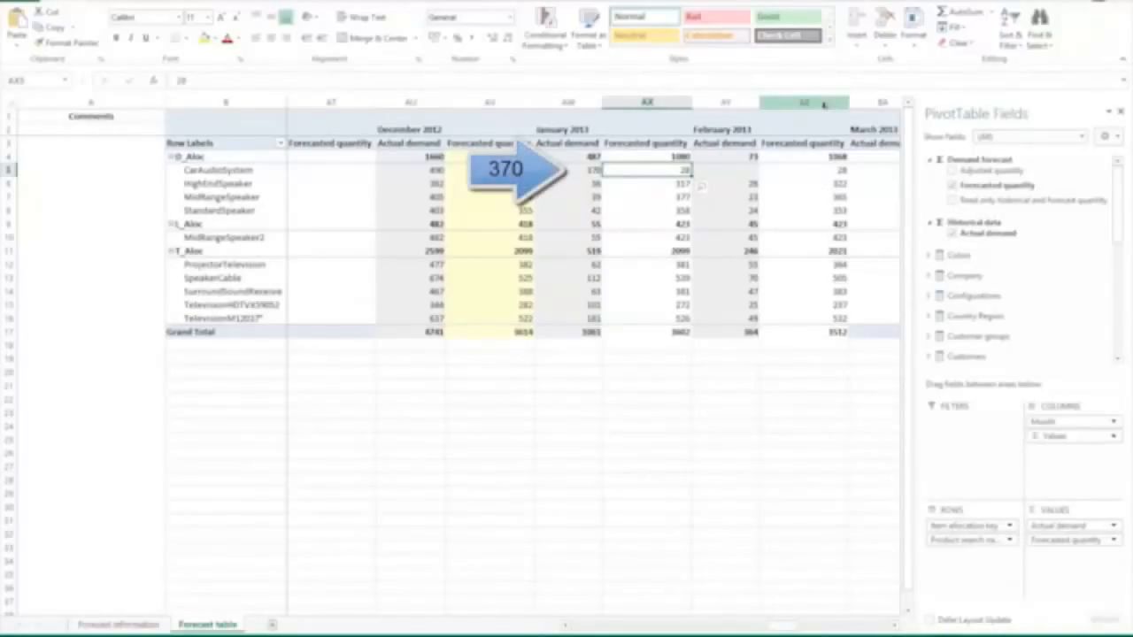
type("700")
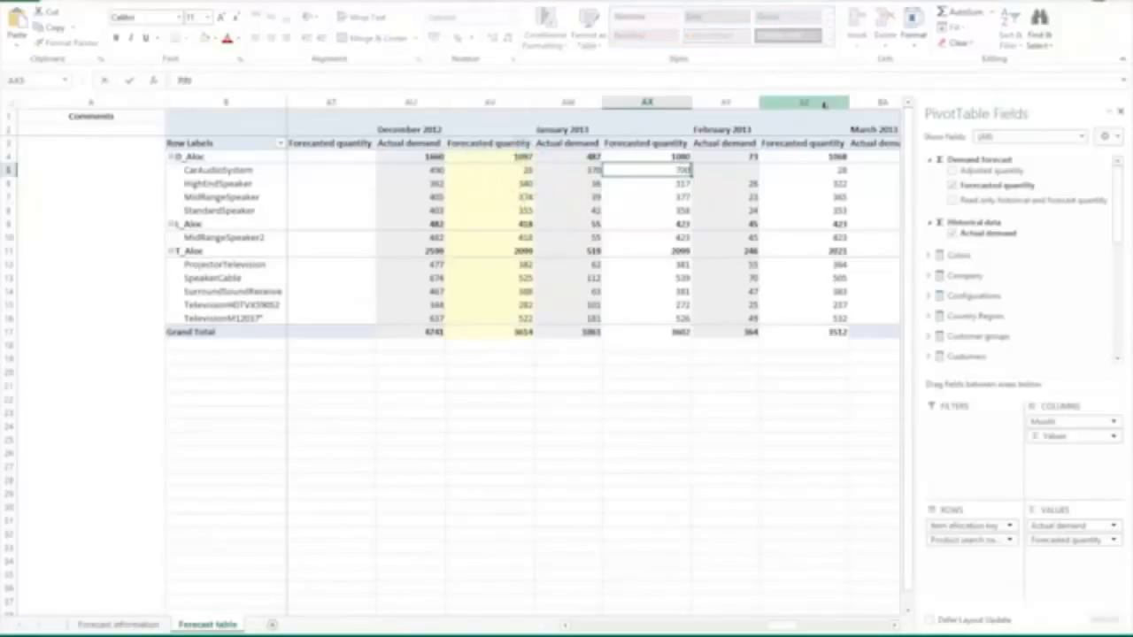
key("Return")
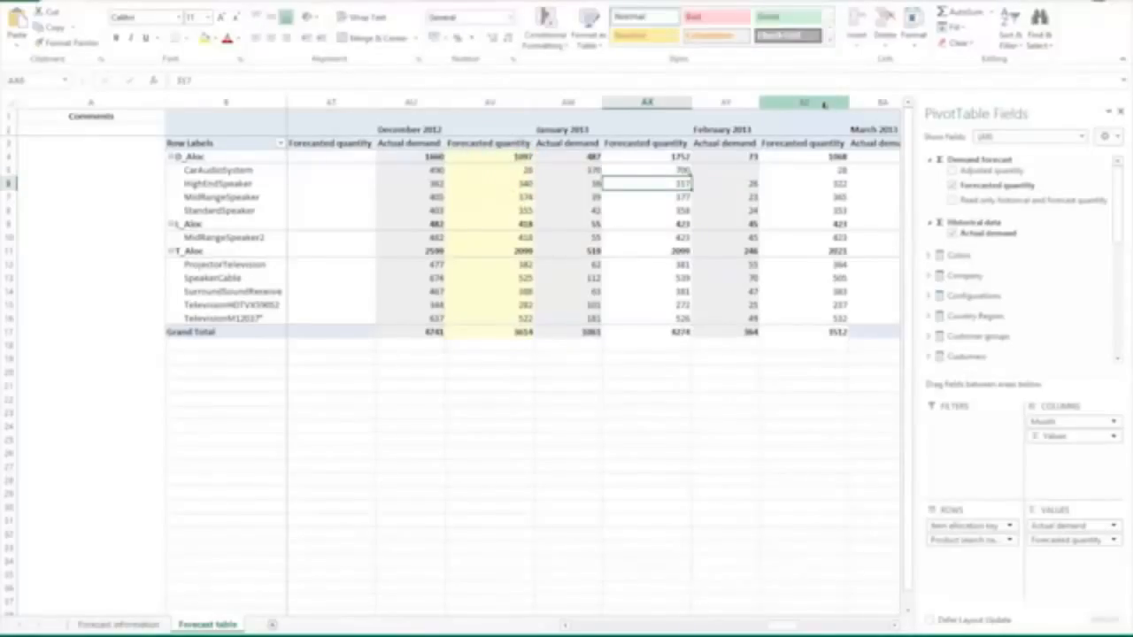
type("100")
key("Return")
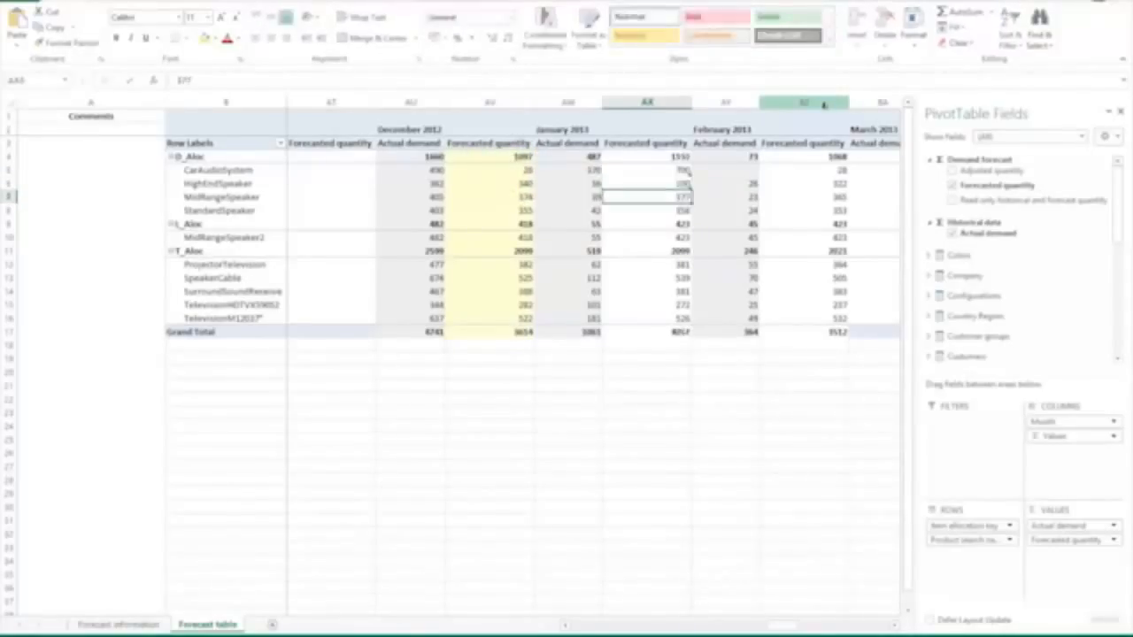
type("100")
key("Return")
type("100")
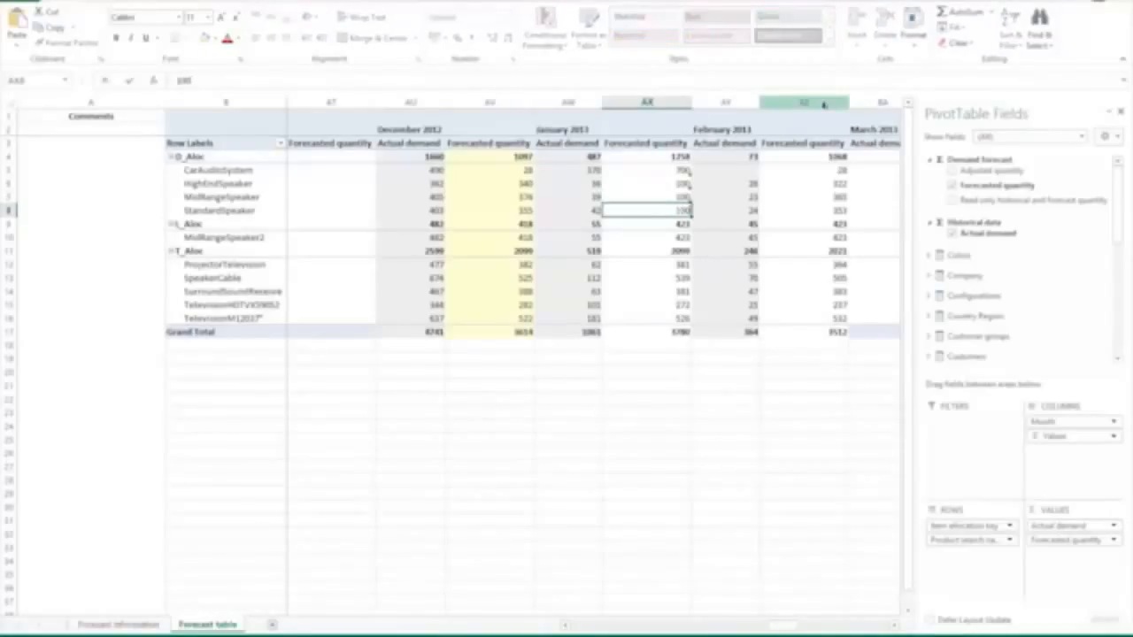
left_click(689, 196)
key("Up")
key("Up")
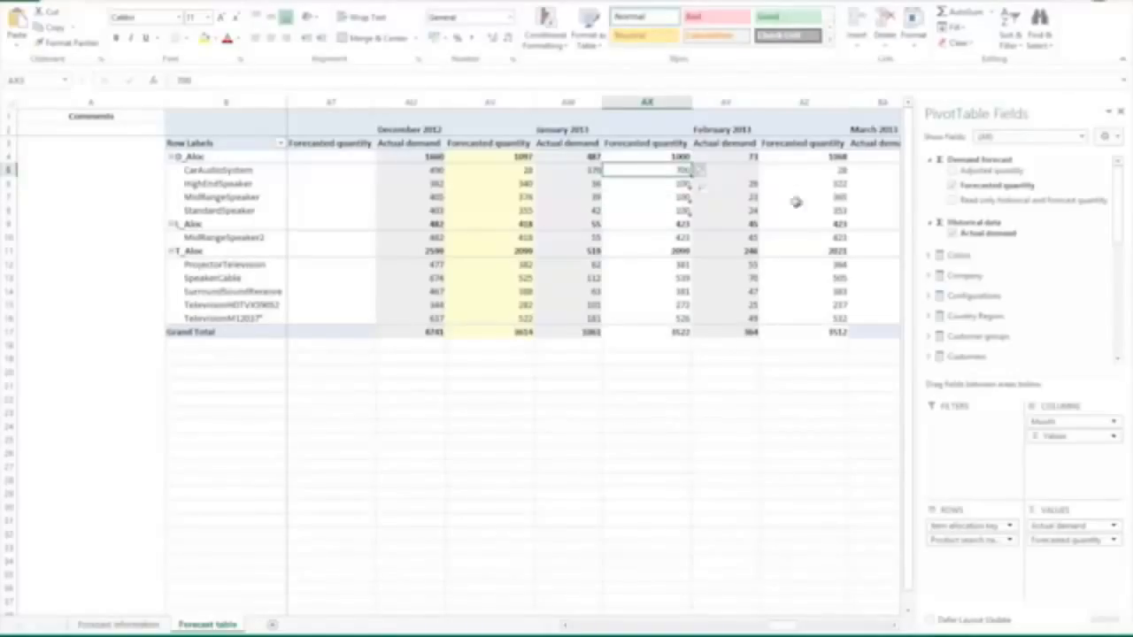
Step: Set the February 2013 forecasted quantity of the whole D_Aloc allocation key to 2000
left_click(754, 170)
left_click(812, 171)
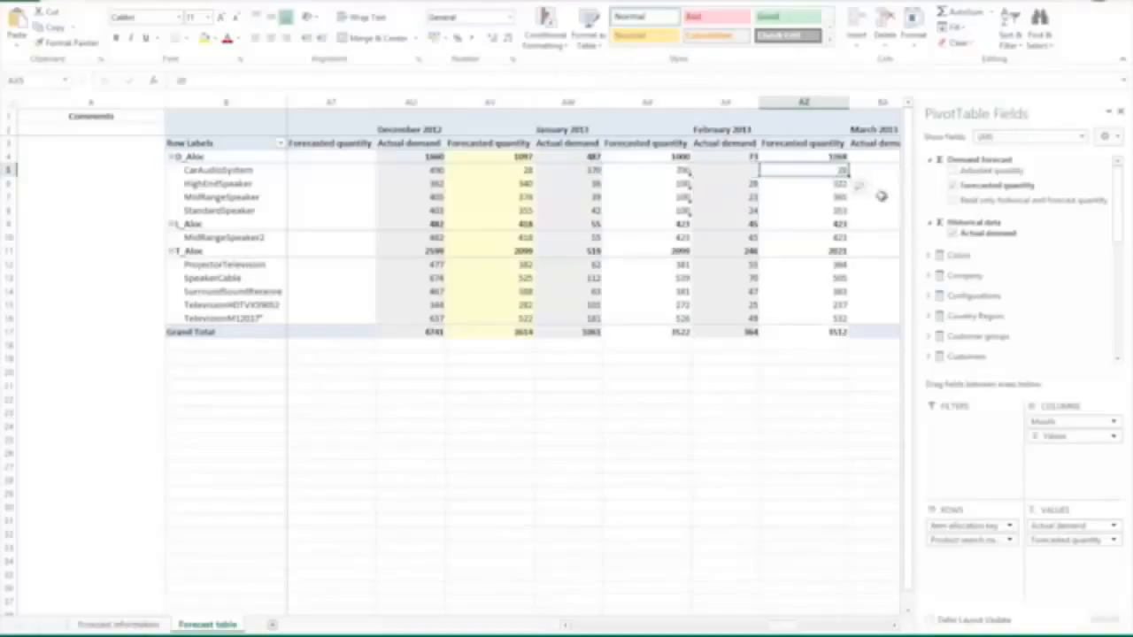
left_click(820, 159)
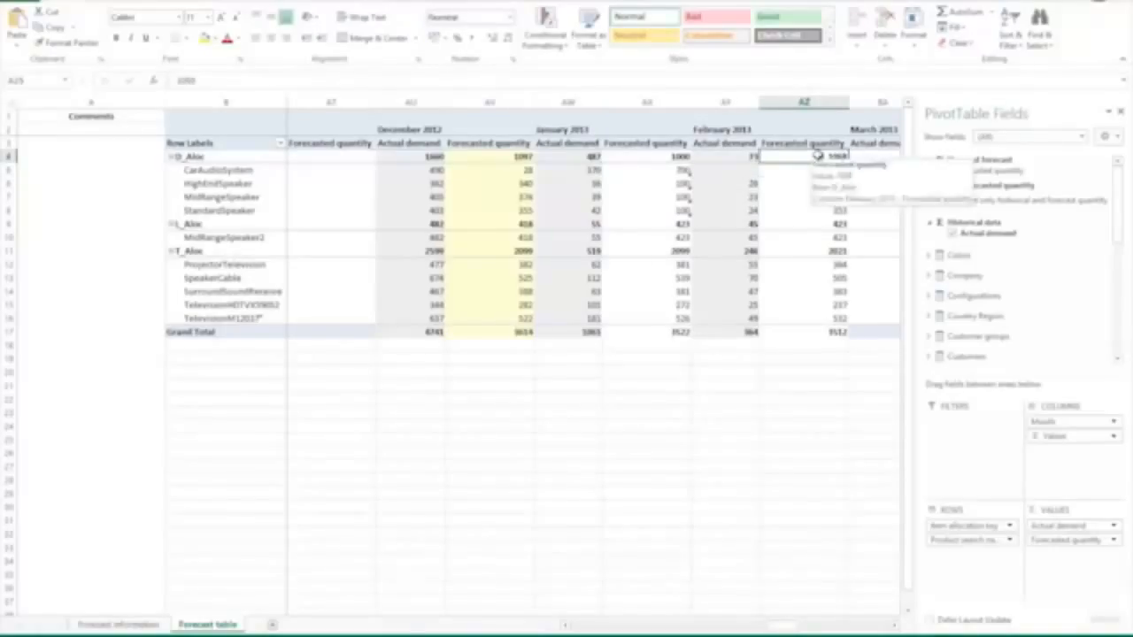
type("28")
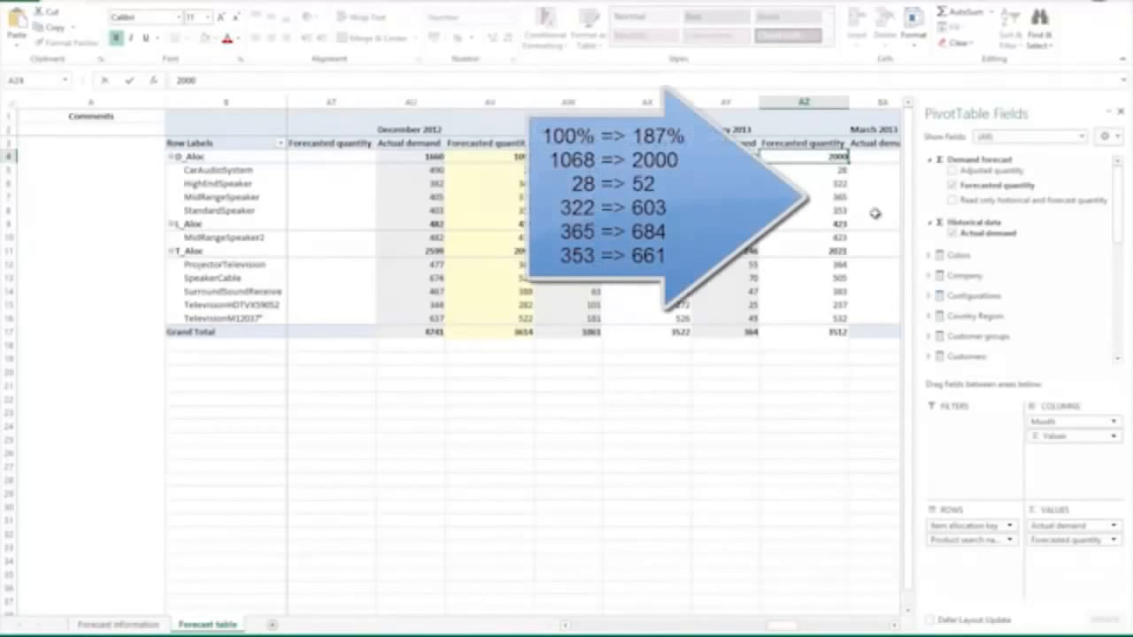
key("Return")
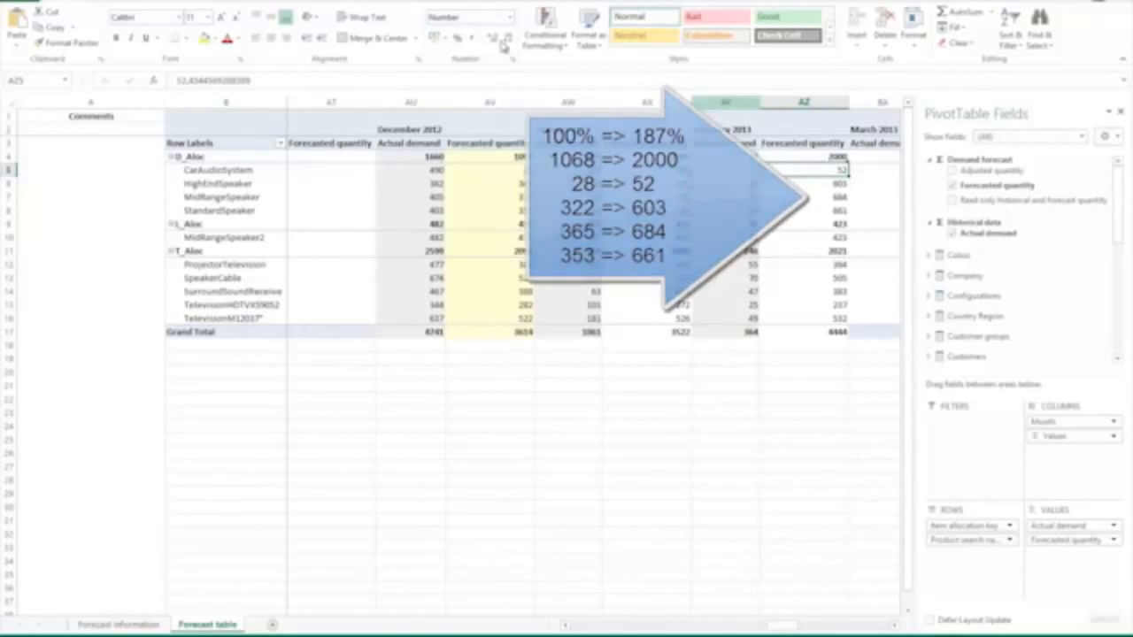
Step: Publish the edited forecast values to the data source with the OLAP What-If Analysis tools
left_click(417, 4)
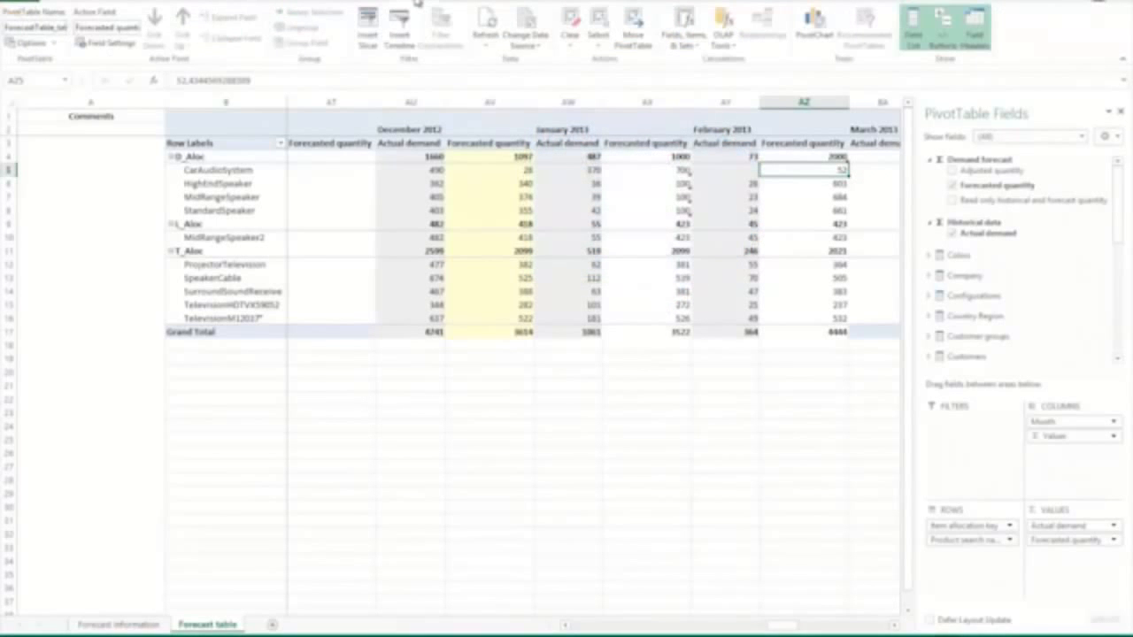
left_click(725, 40)
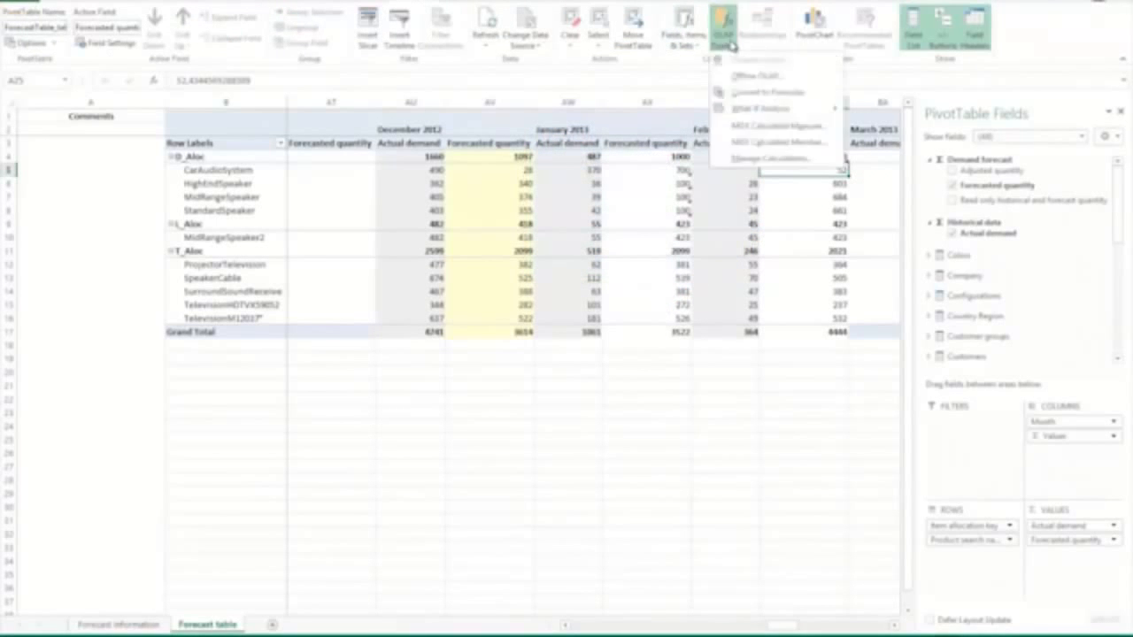
mouse_move(777, 112)
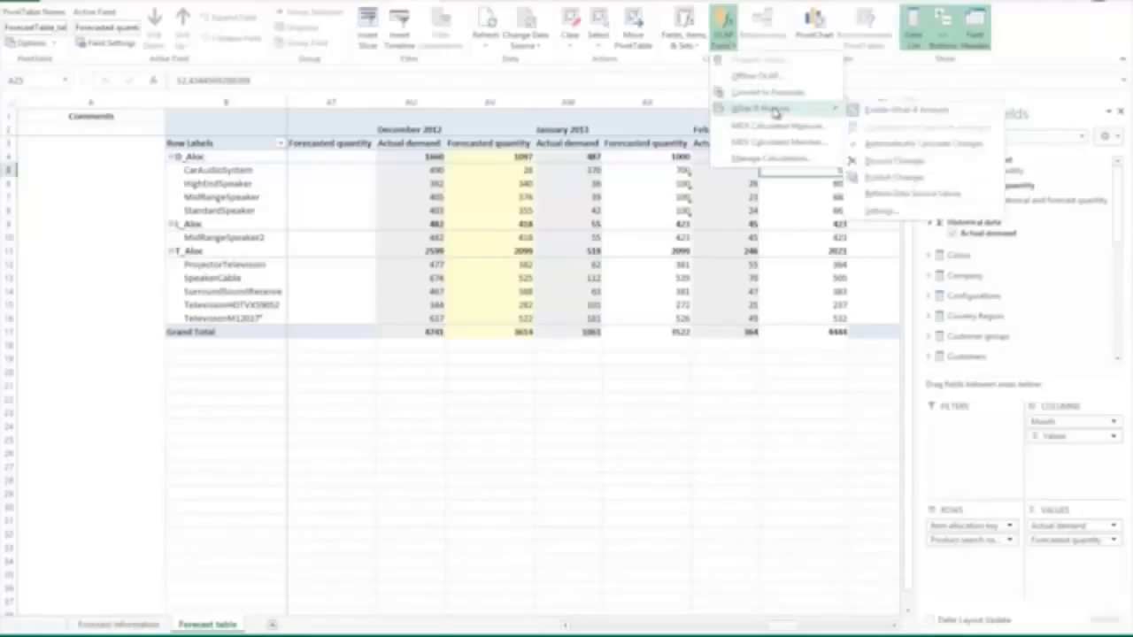
left_click(925, 179)
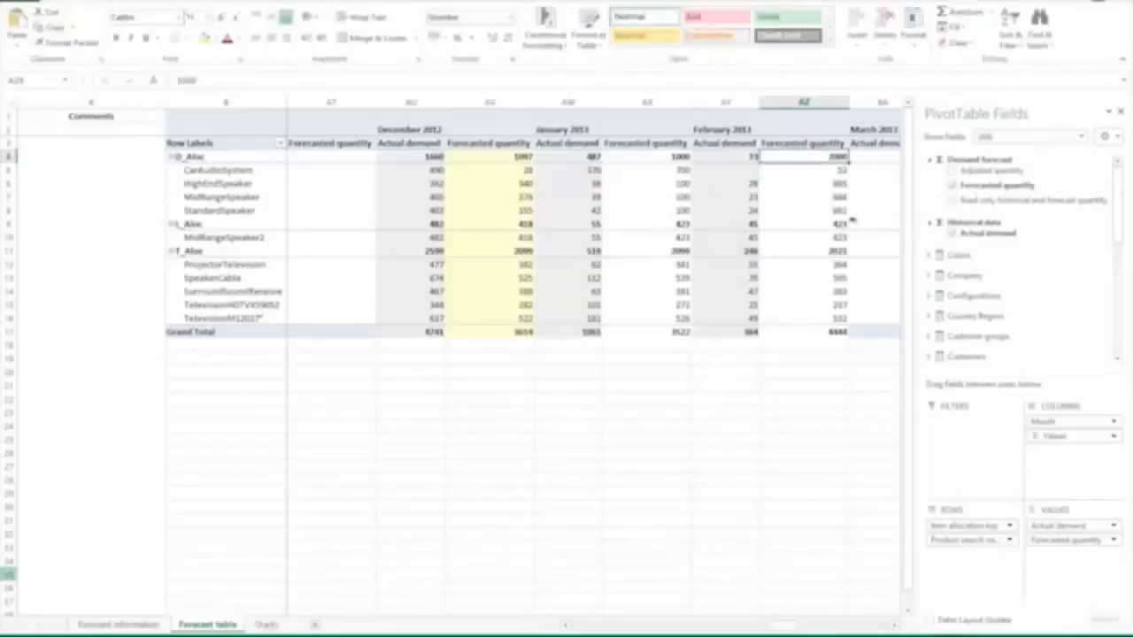
Step: Examine the Demand Forecast chart and the Historical demand and Forecast chart on the Charts sheet
left_click(266, 625)
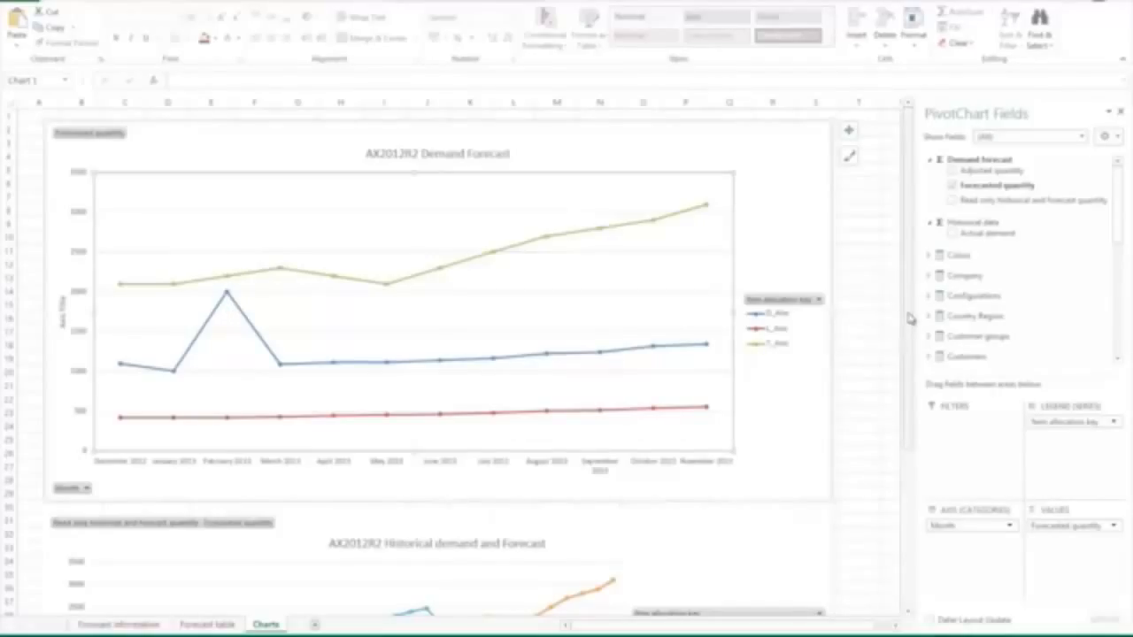
left_click_drag(912, 319, 916, 523)
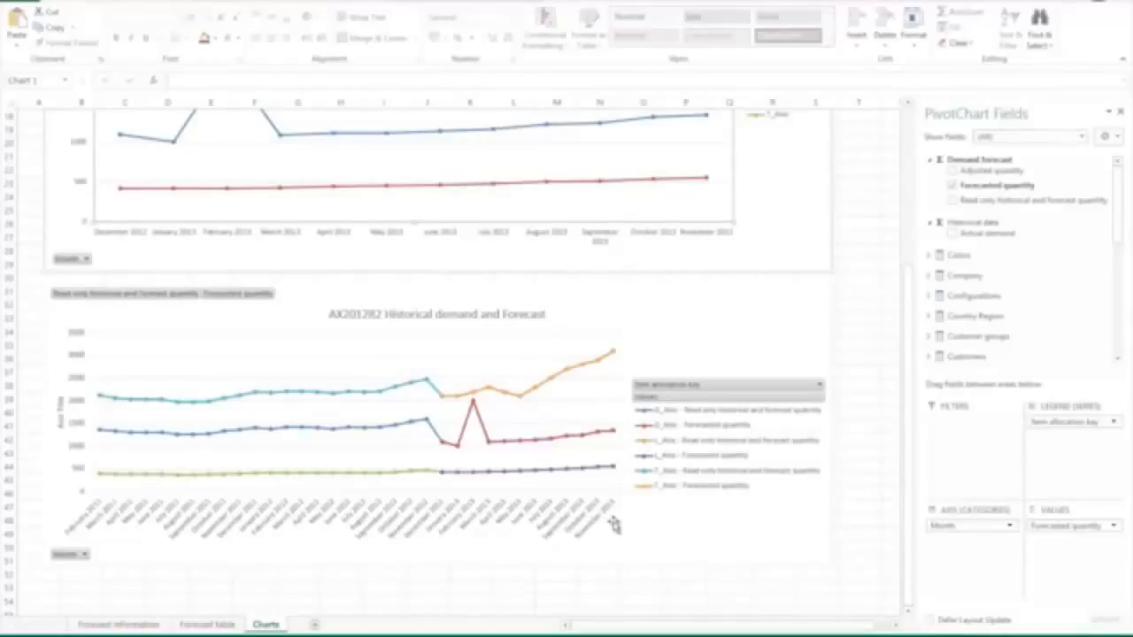
key("alt")
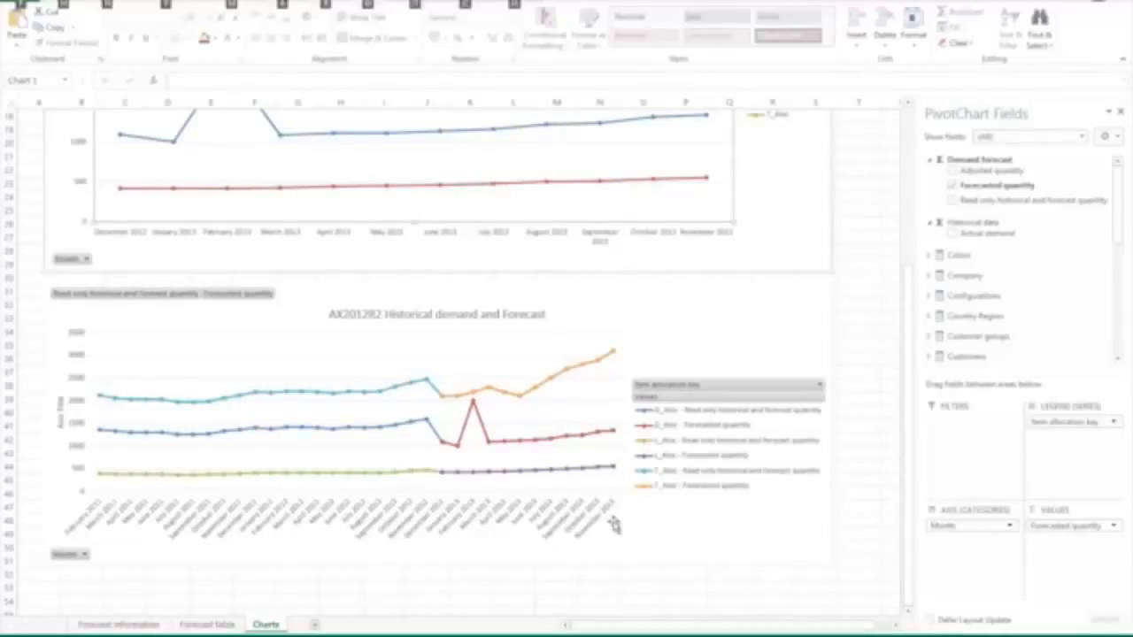
key("alt")
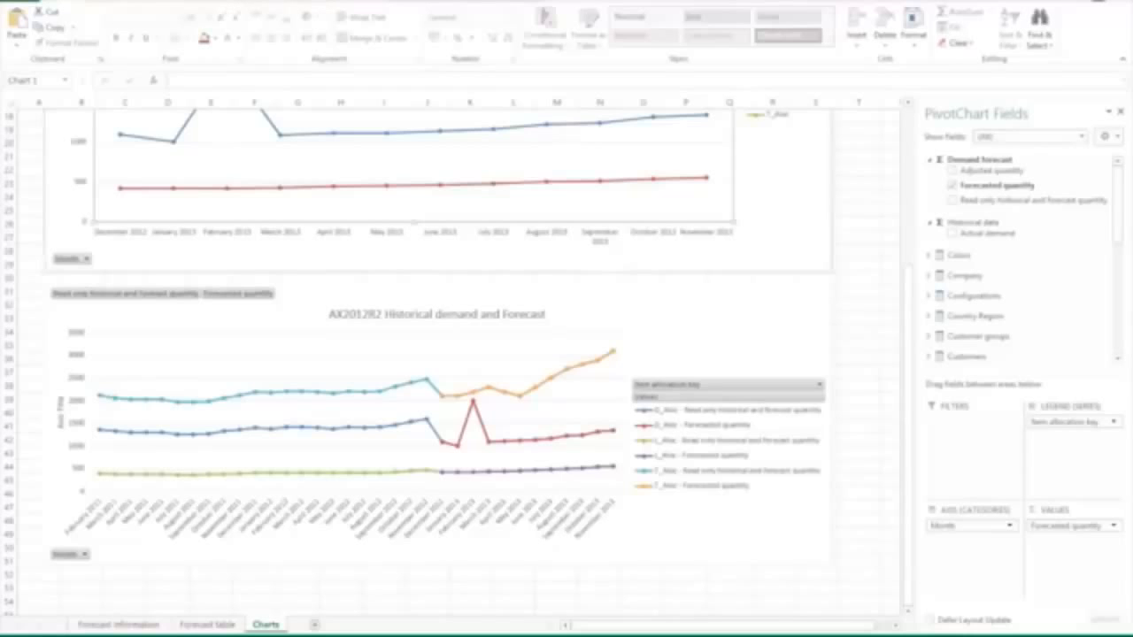